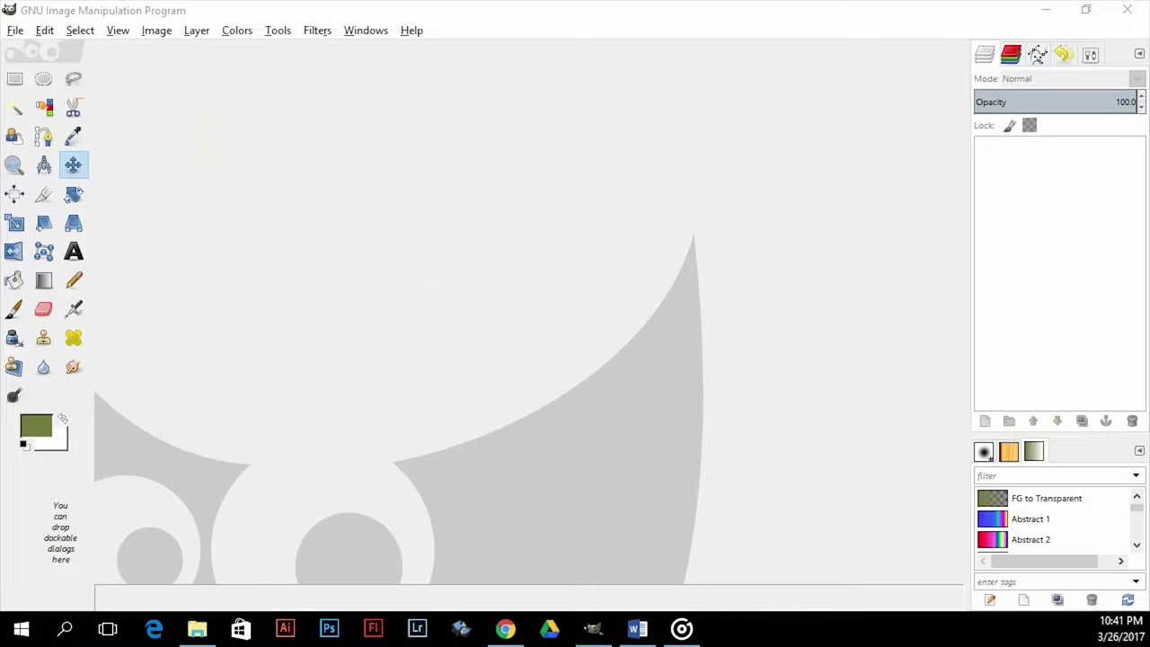
# - Create a new blank image 400 px wide and 200 px high
pyautogui.click(15, 32)
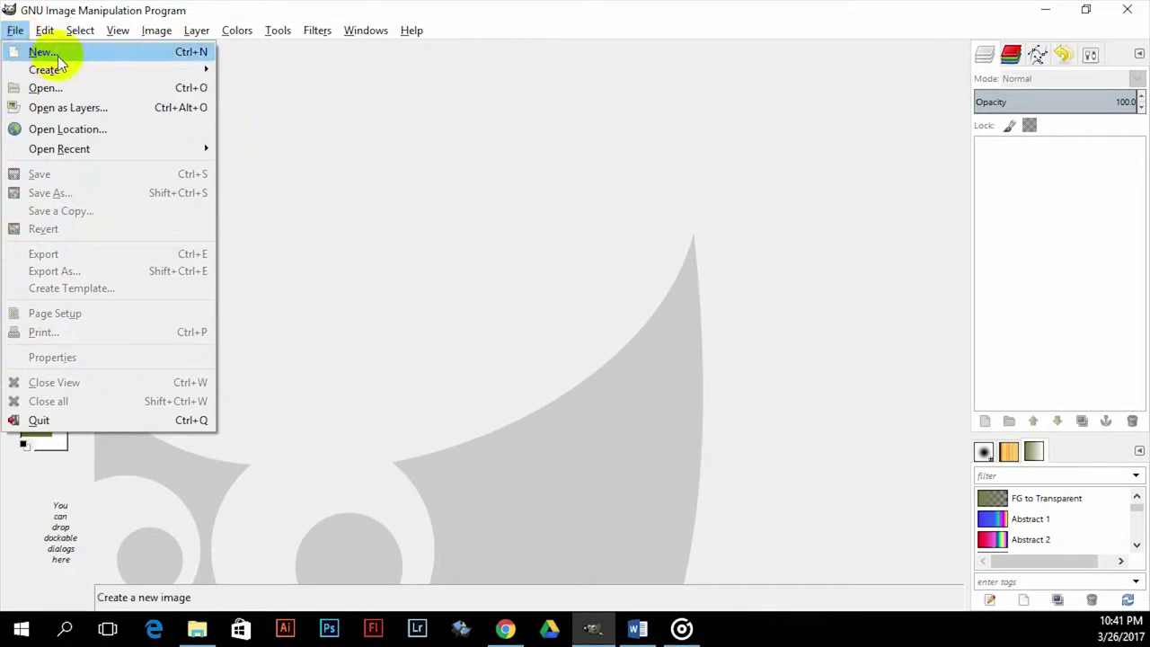
pyautogui.click(105, 58)
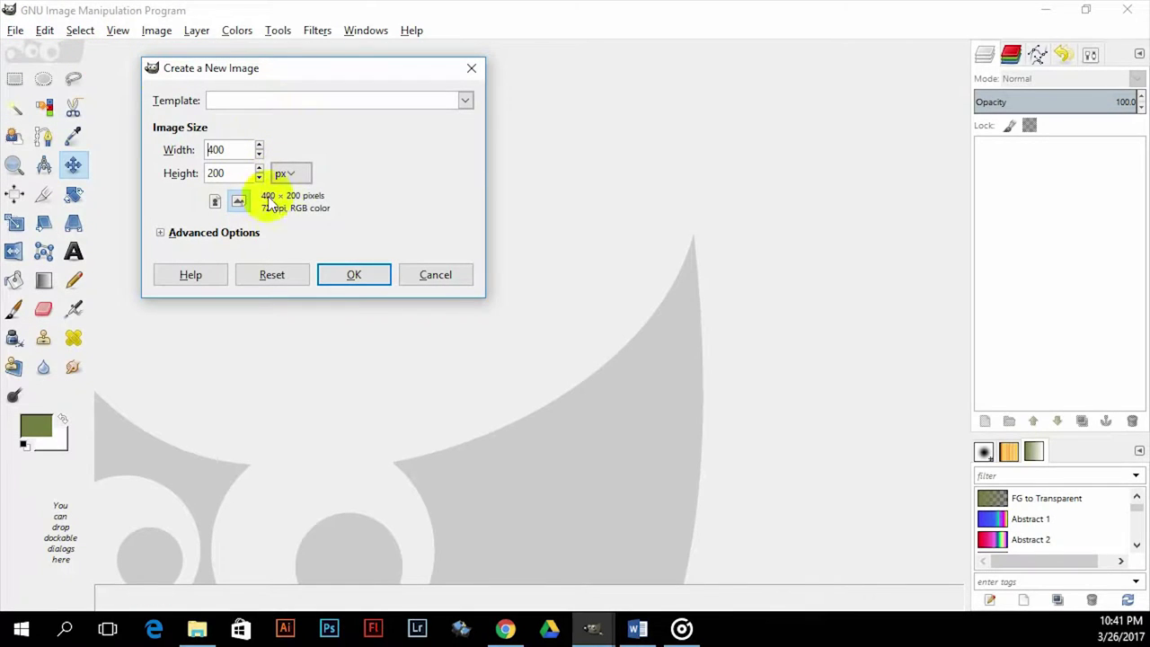
pyautogui.click(351, 275)
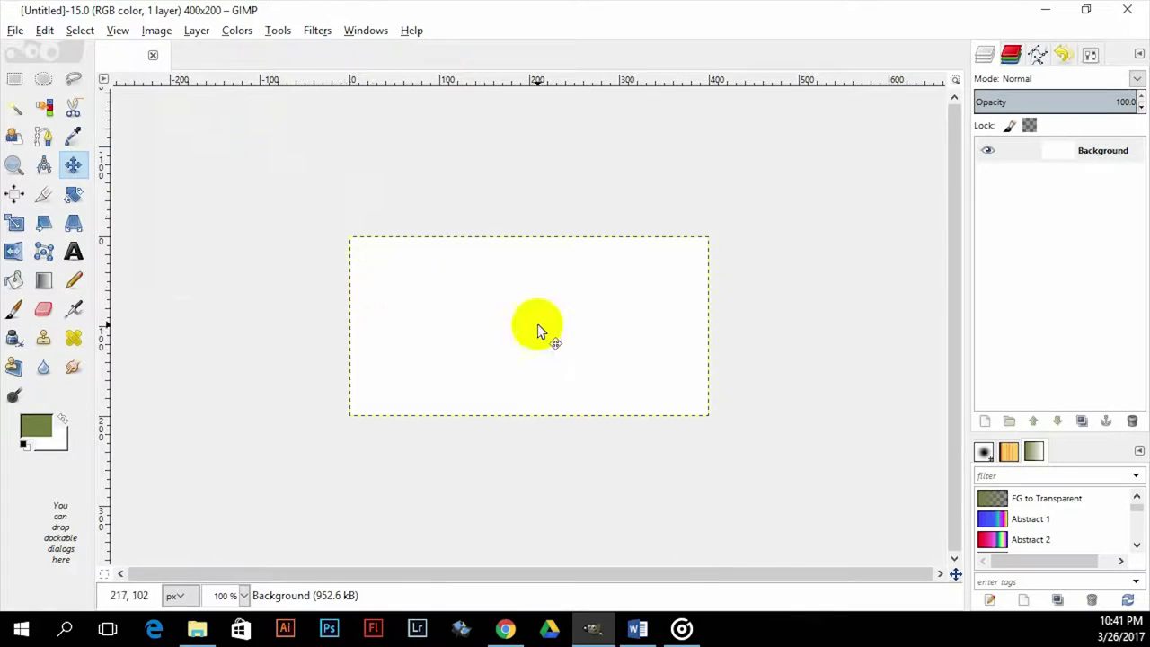
# - Add the text "MOOC" in Segoe UI Bold at 70 px inside a text box about 356 × 125 px
pyautogui.click(76, 258)
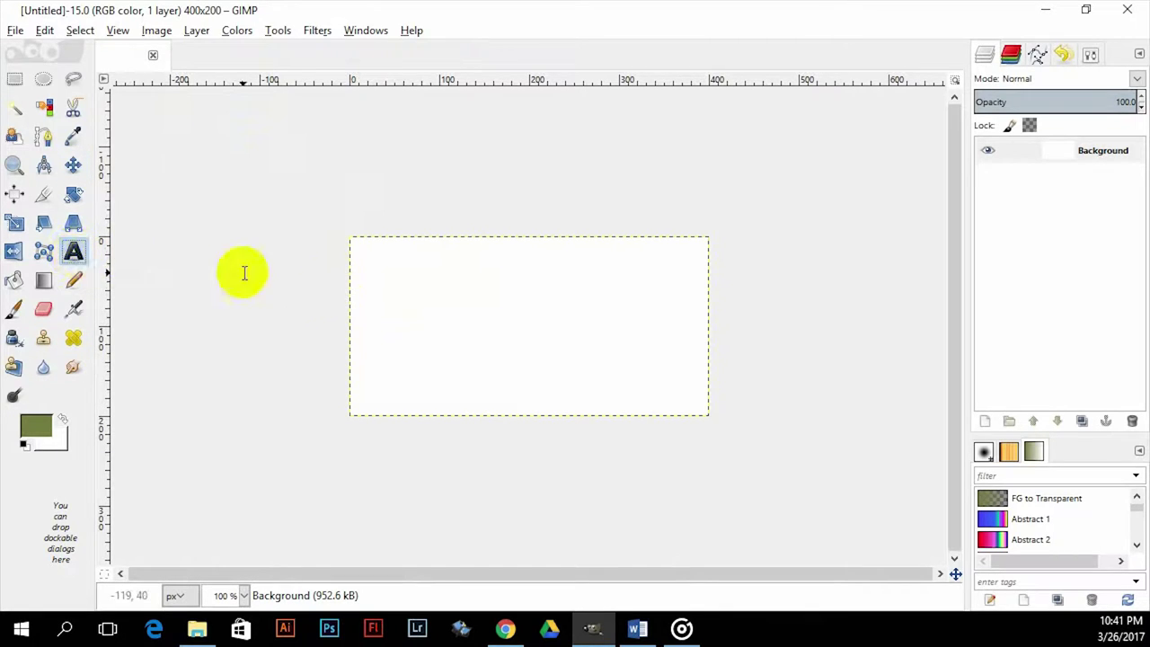
pyautogui.moveTo(361, 266); pyautogui.dragTo(671, 372)
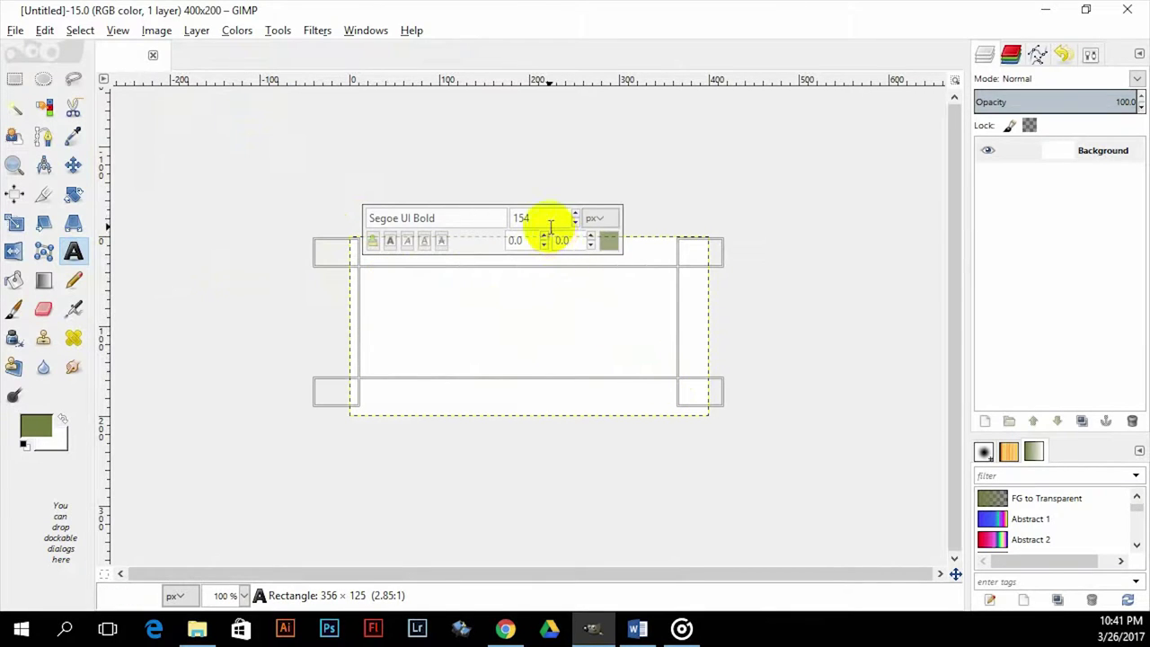
pyautogui.moveTo(546, 220); pyautogui.dragTo(488, 222)
pyautogui.write('70')
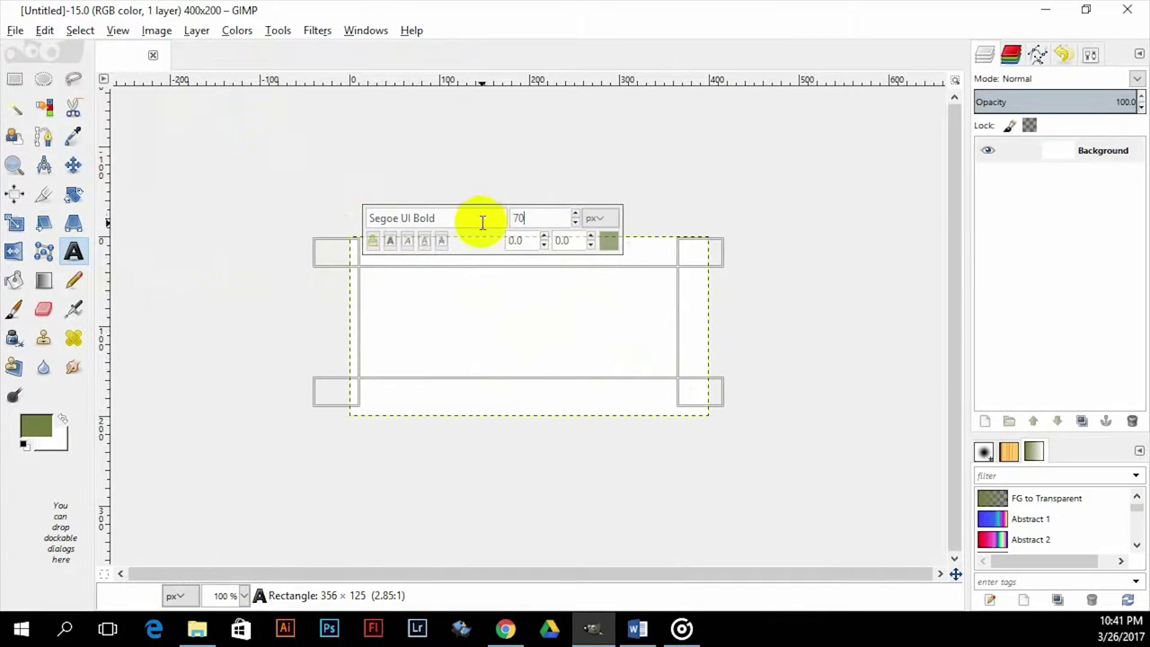
pyautogui.click(477, 323)
pyautogui.write('MOOC')
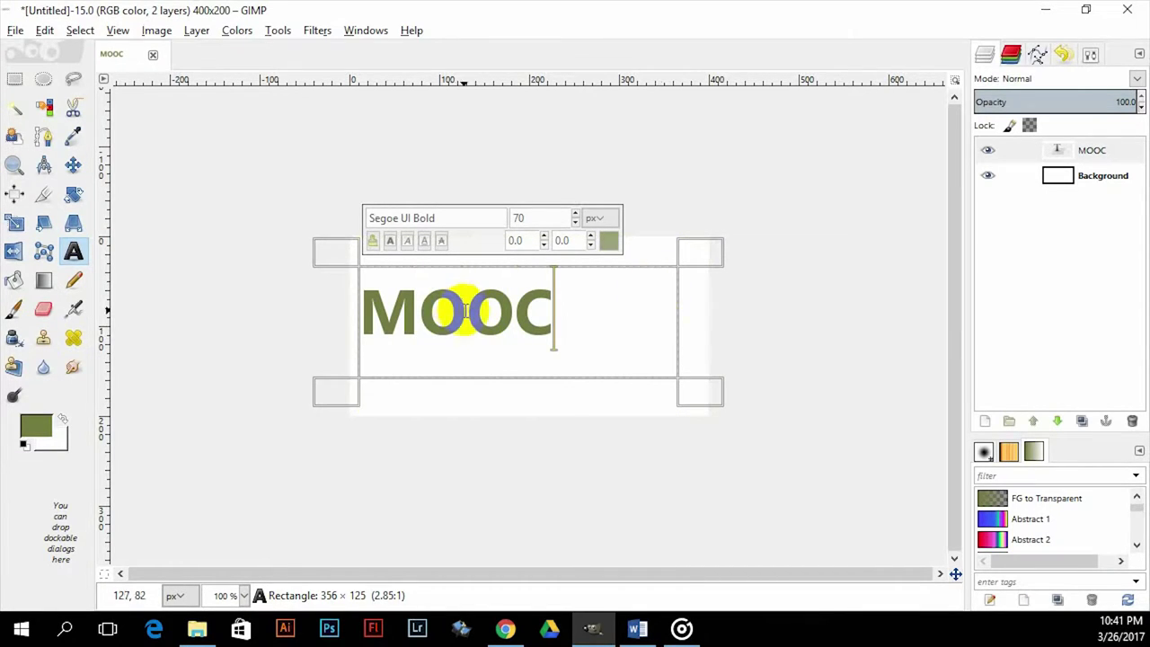
# - Shrink the text box to about 238 × 110 px and move the MOOC text to the horizontal middle of the canvas
pyautogui.moveTo(716, 393); pyautogui.dragTo(607, 378)
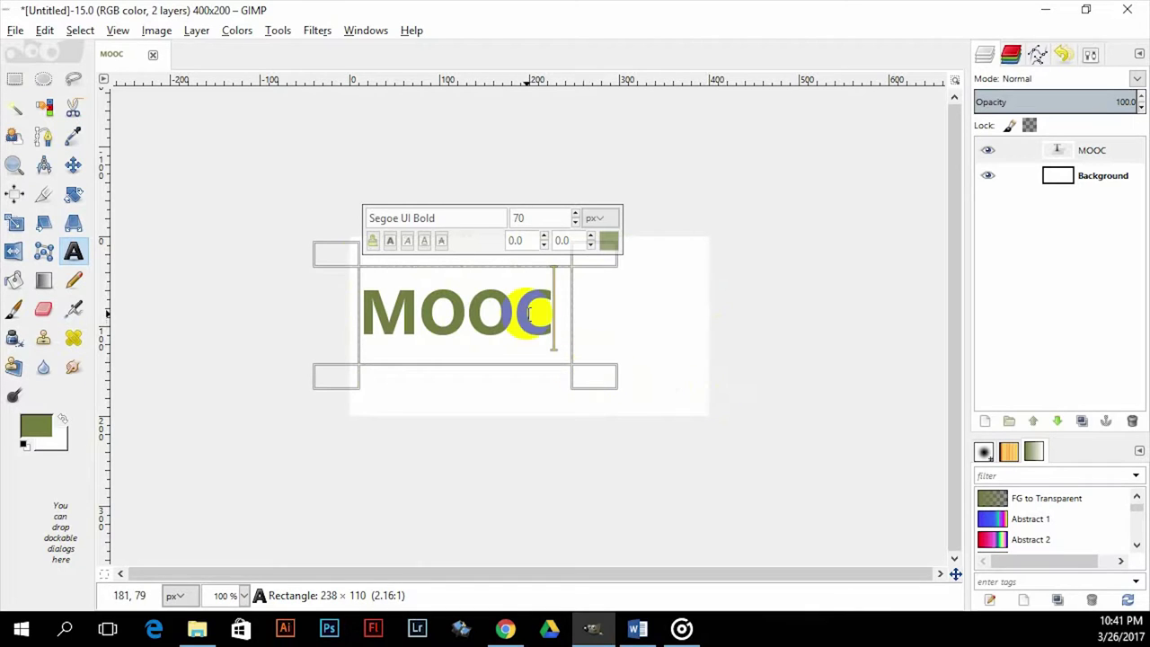
pyautogui.click(73, 165)
pyautogui.moveTo(480, 330); pyautogui.dragTo(540, 332)
# - Delete the white Background layer, keeping only the MOOC text layer
pyautogui.click(1090, 175)
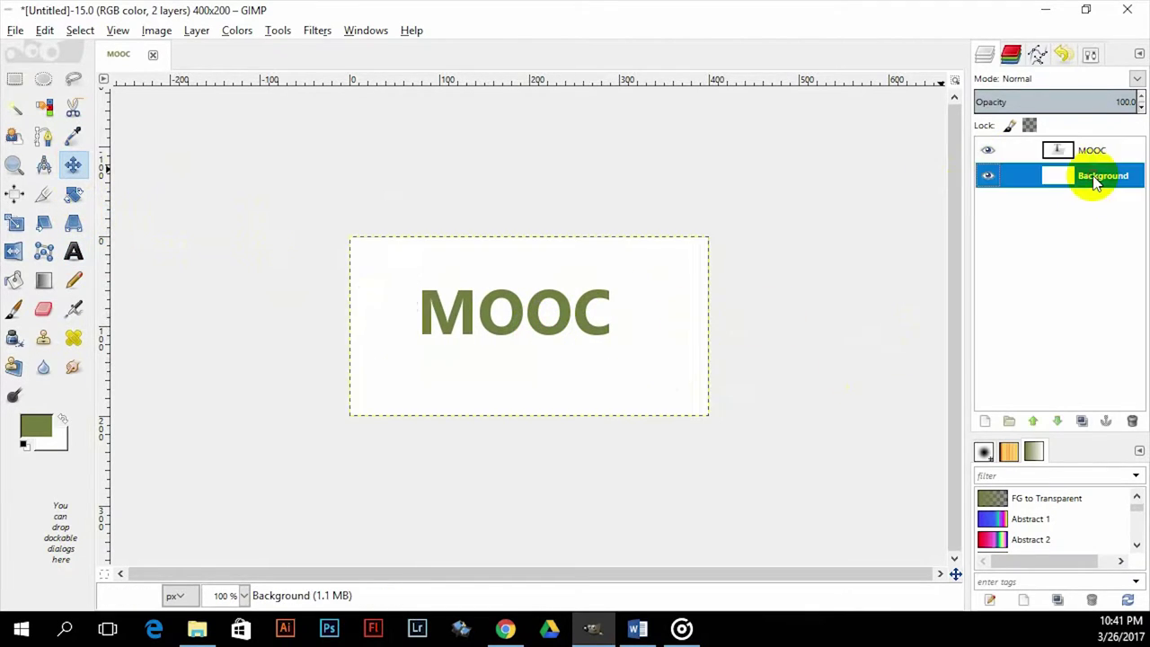
pyautogui.rightClick(1095, 179)
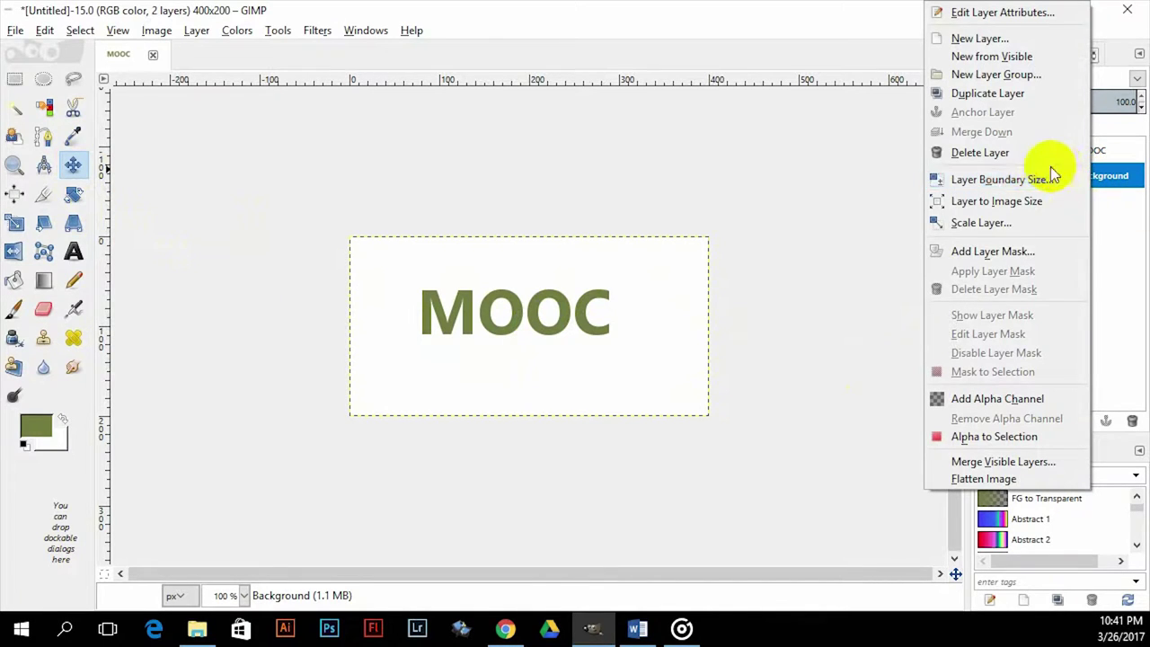
pyautogui.click(1002, 153)
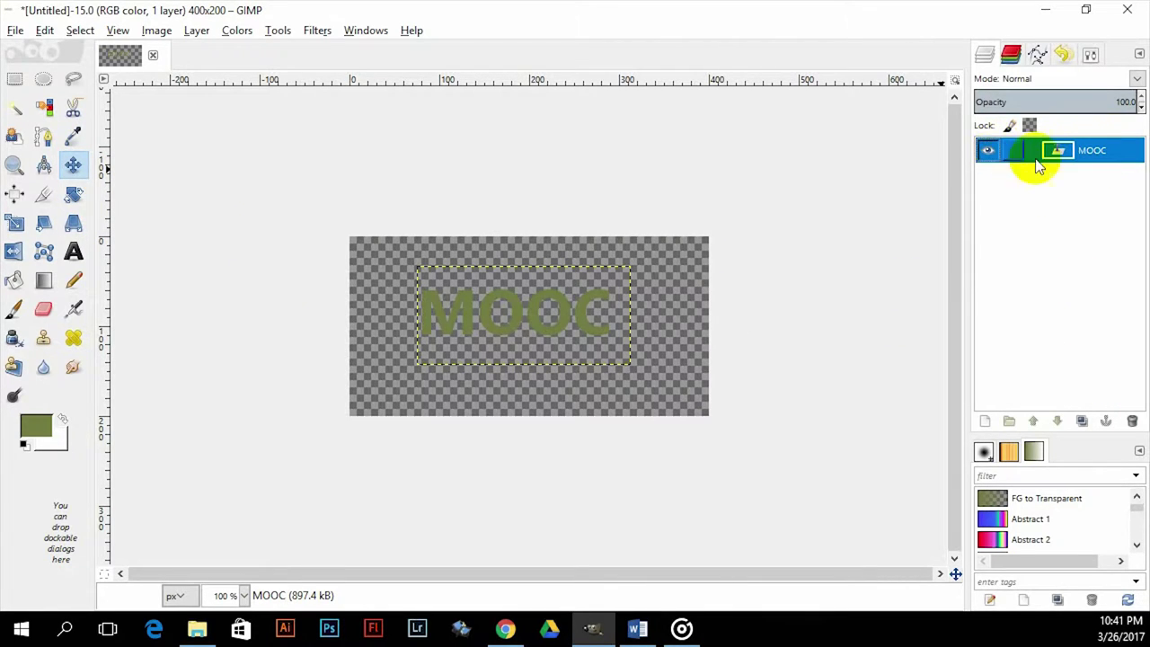
# - Create a selection from the MOOC layer's alpha and shrink it by 2 px, including from the image border
pyautogui.rightClick(1088, 152)
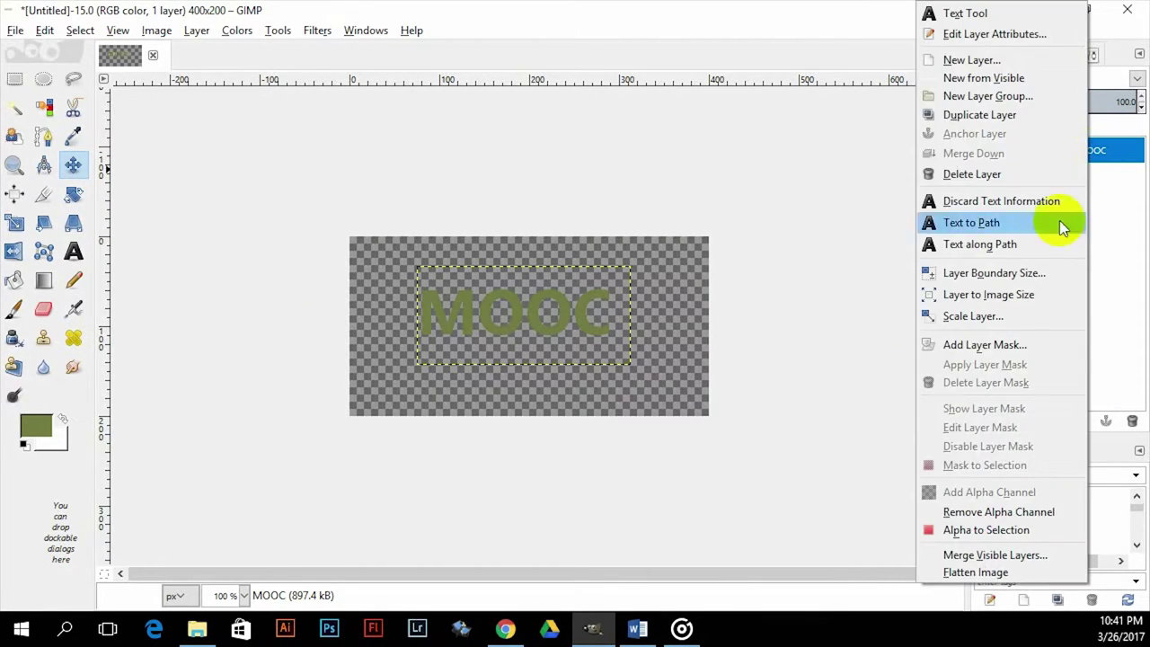
pyautogui.click(1006, 529)
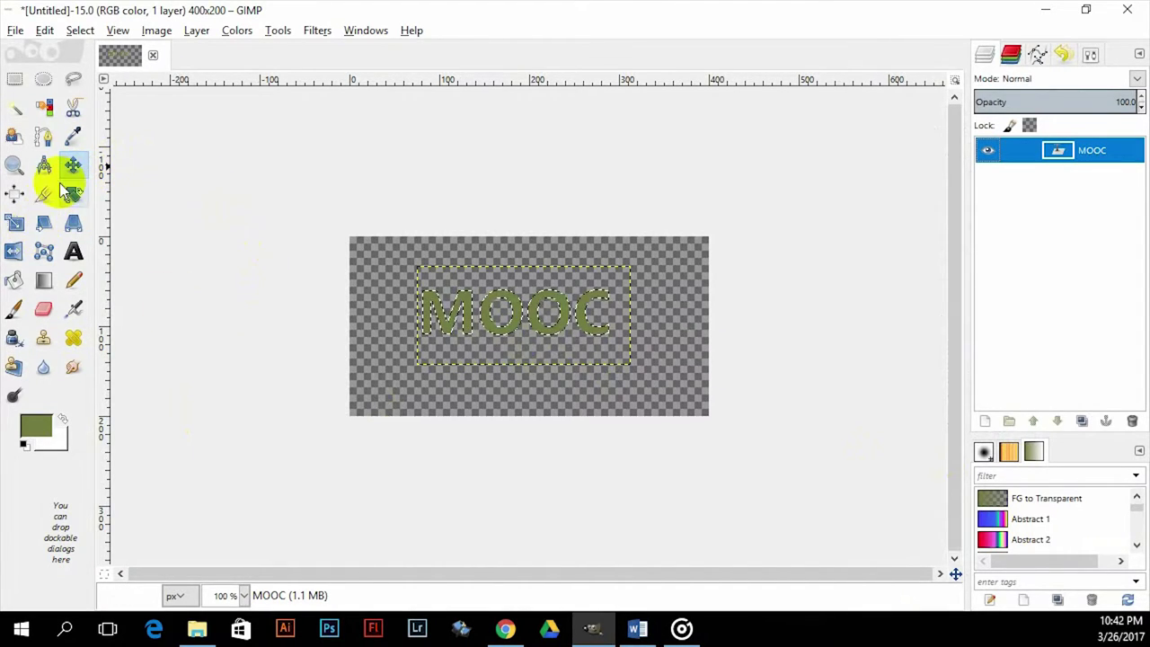
pyautogui.click(80, 30)
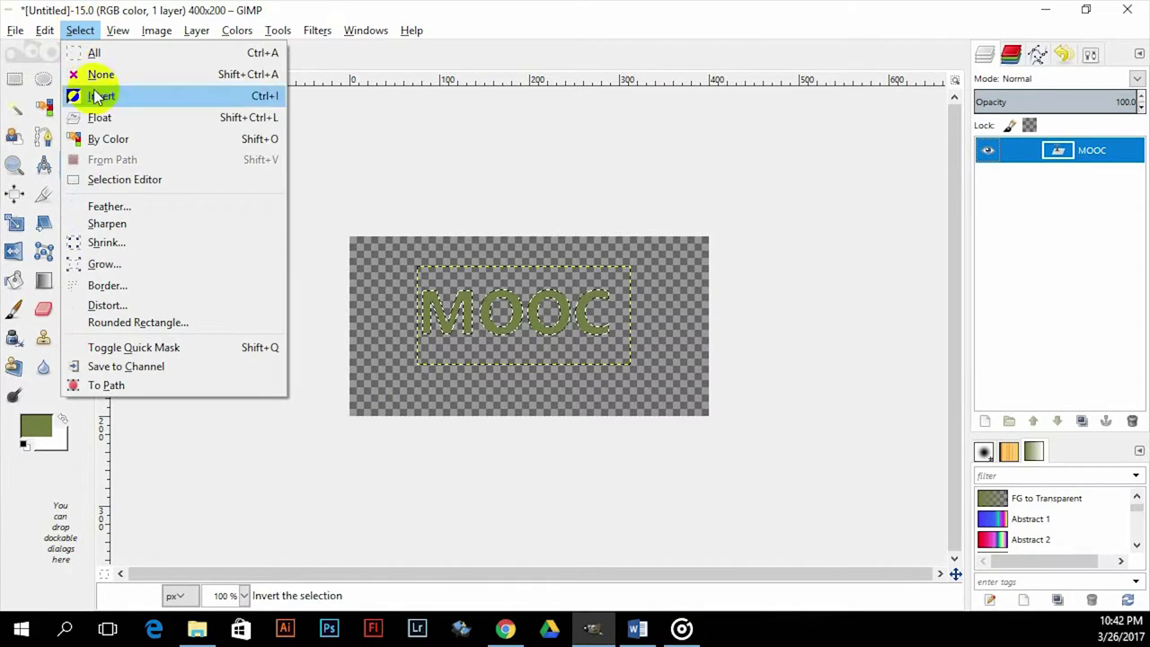
pyautogui.click(126, 243)
pyautogui.moveTo(139, 188); pyautogui.dragTo(572, 90)
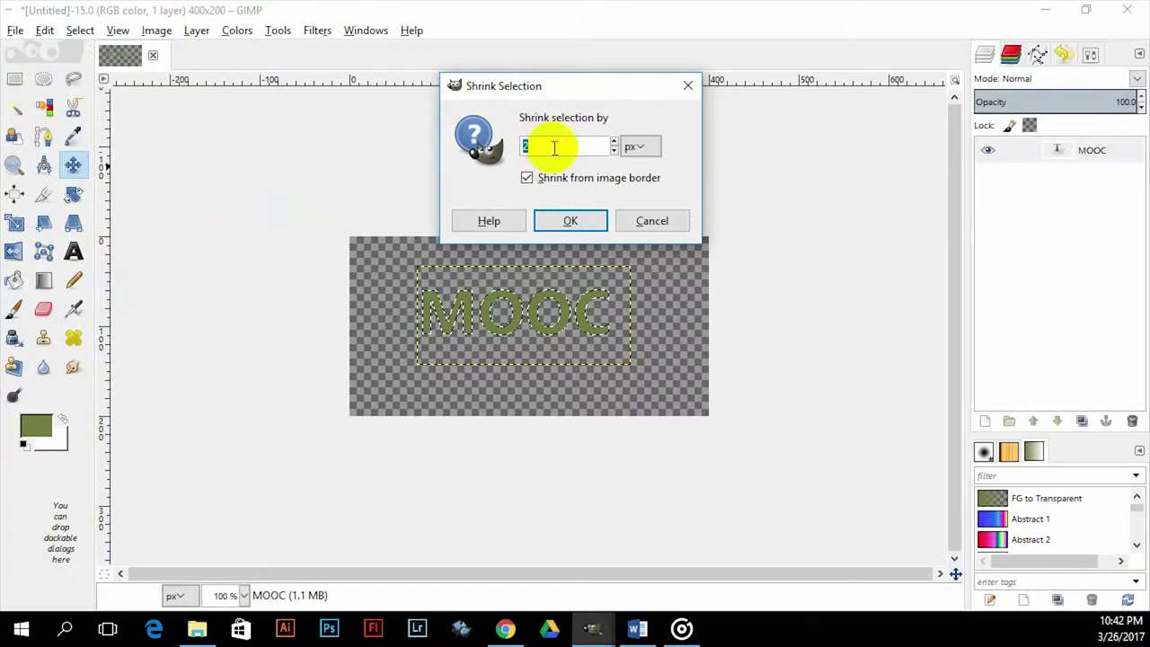
pyautogui.click(569, 220)
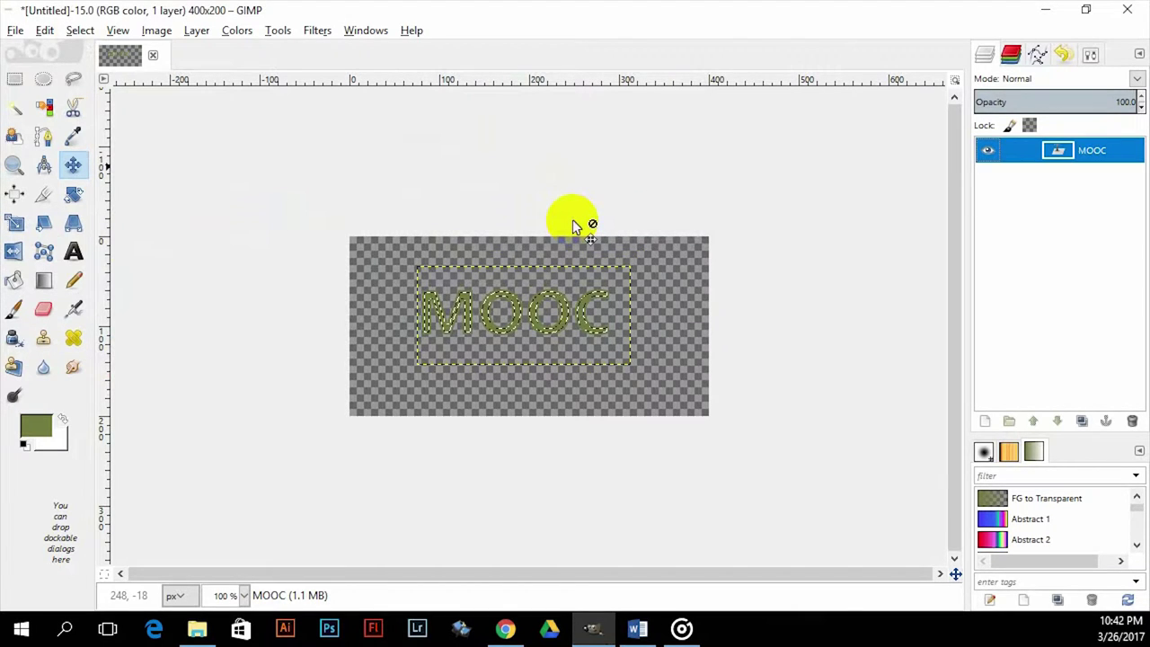
# - Set the foreground colour to bright green bfe71e and bucket-fill the whole shrunken selection inside the letters
pyautogui.click(16, 284)
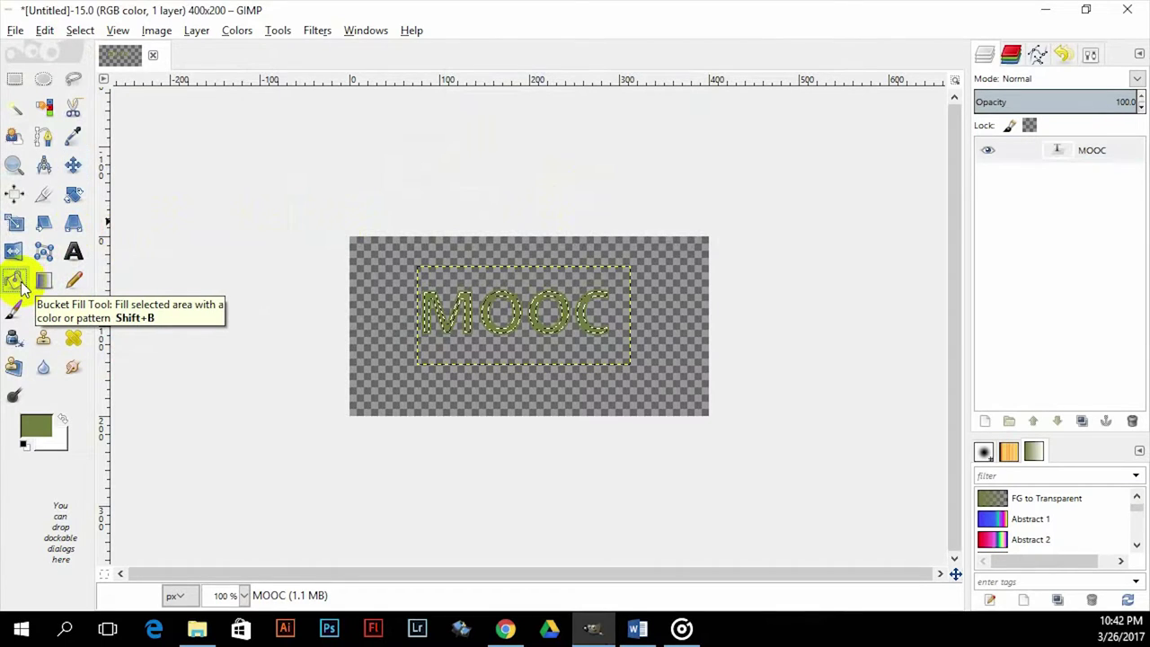
pyautogui.click(36, 426)
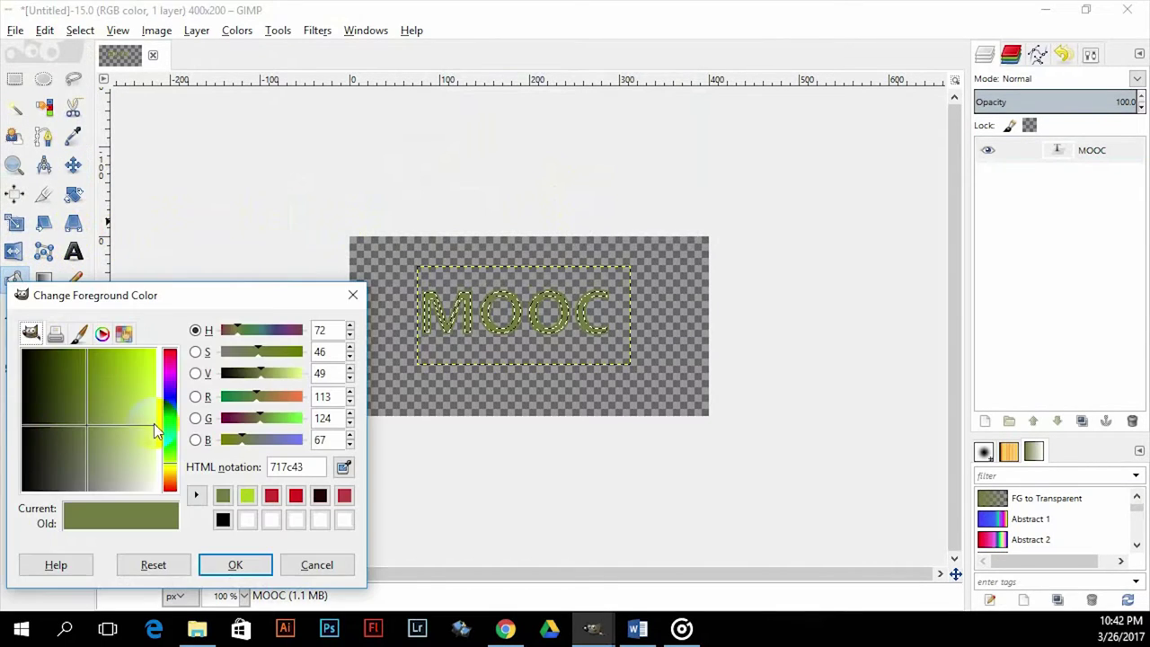
pyautogui.moveTo(89, 422); pyautogui.dragTo(144, 368)
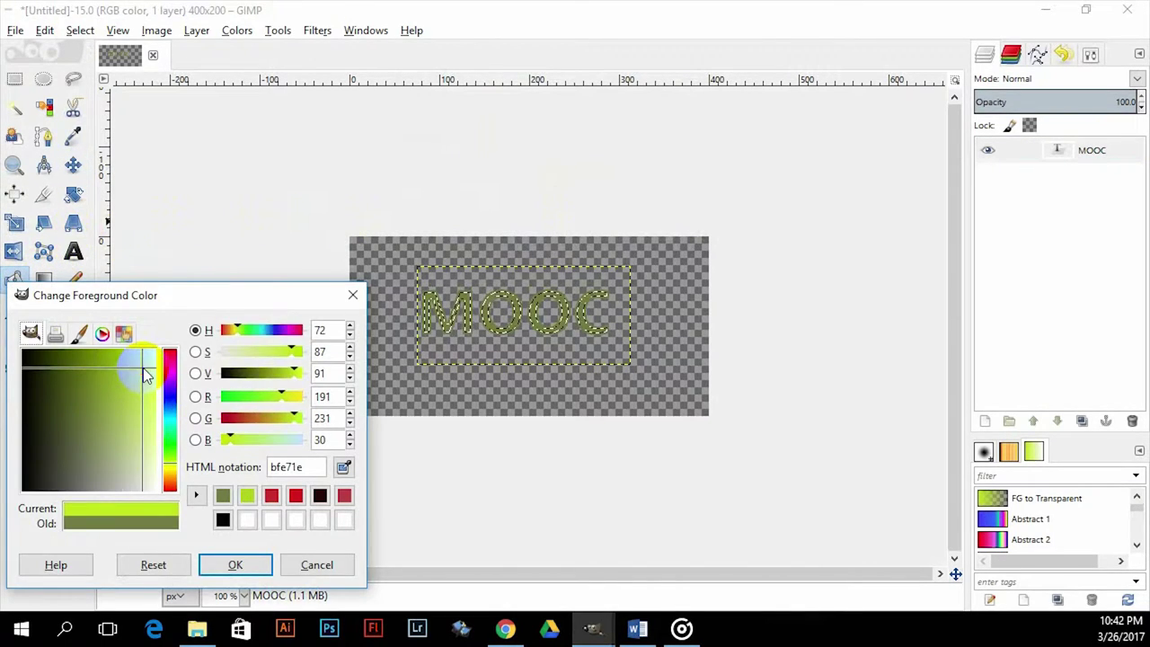
pyautogui.click(1090, 55)
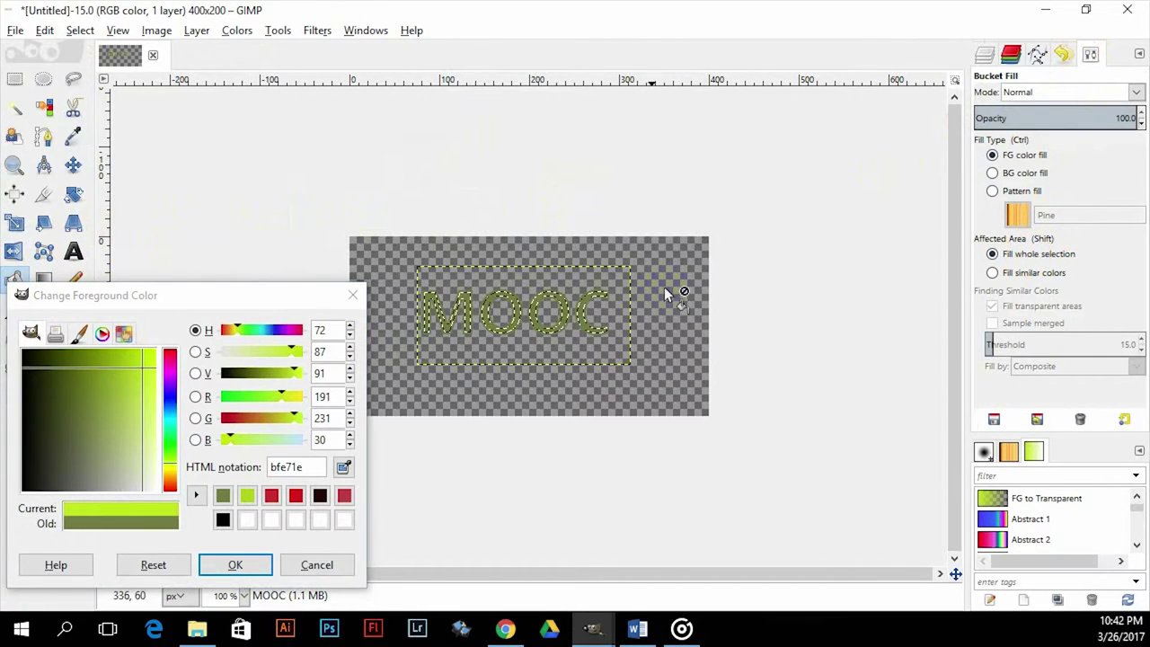
pyautogui.click(234, 564)
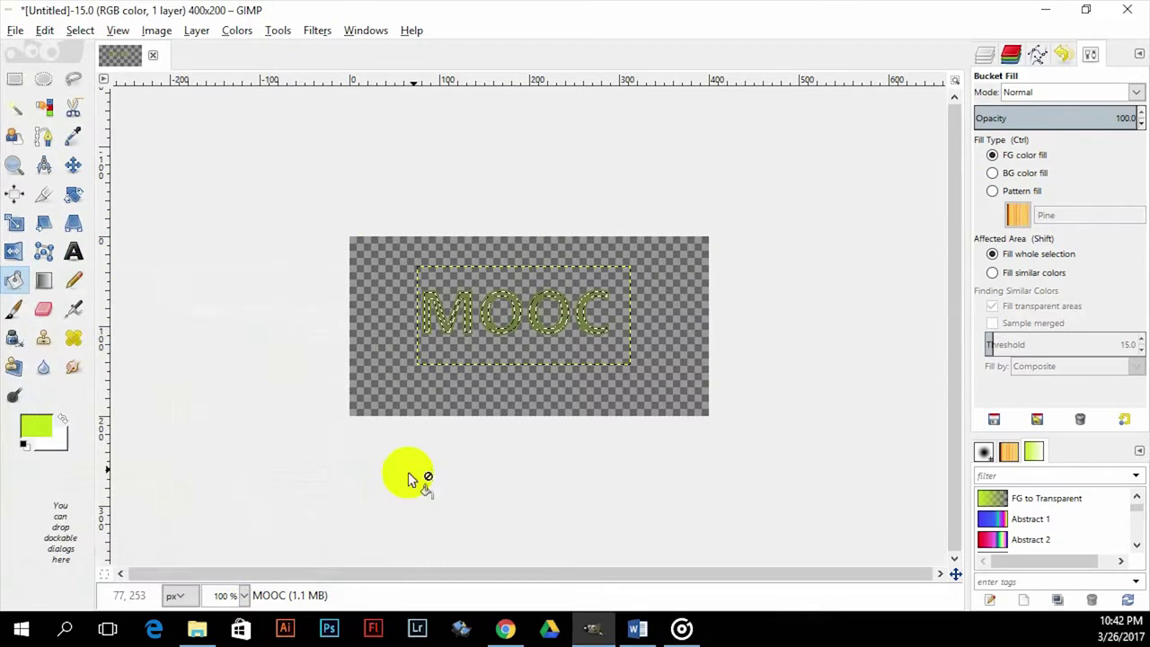
pyautogui.click(468, 329)
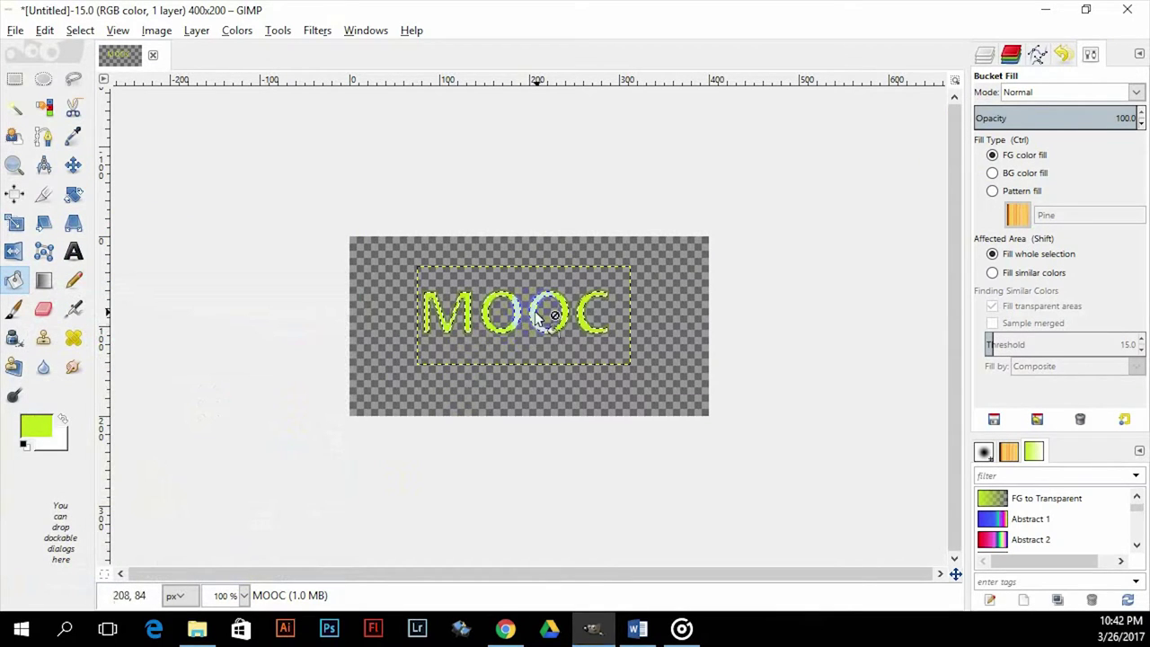
pyautogui.click(297, 201)
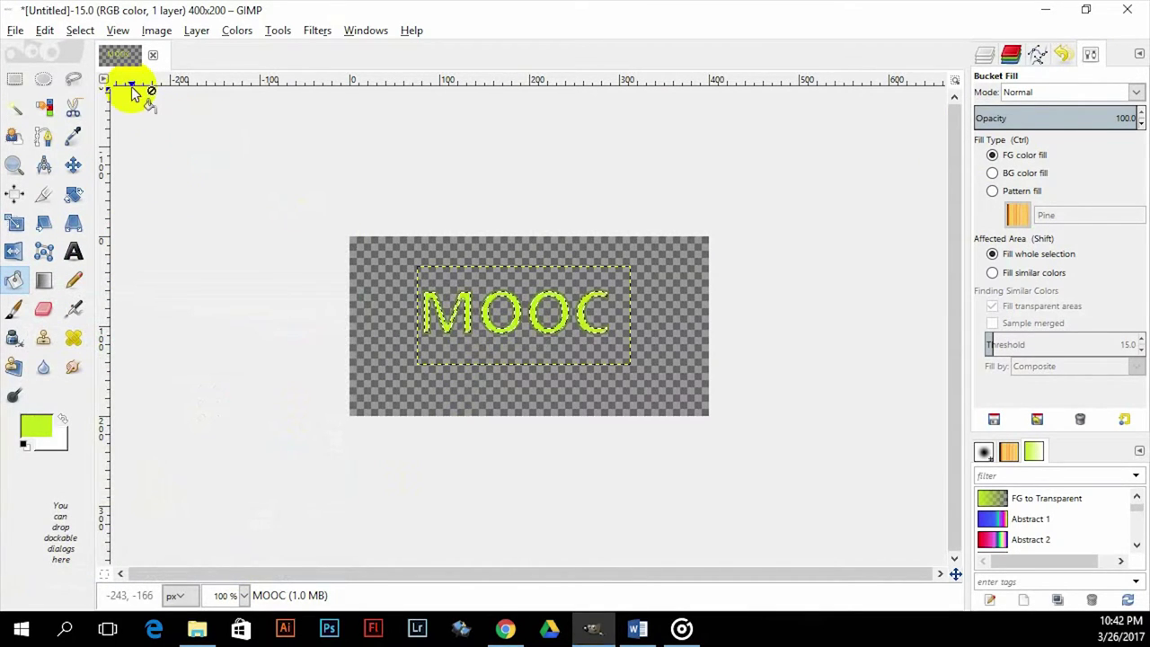
# - Apply the Mosaic filter with square tiles of size 62 to the selected lettering and clear the selection
pyautogui.click(317, 33)
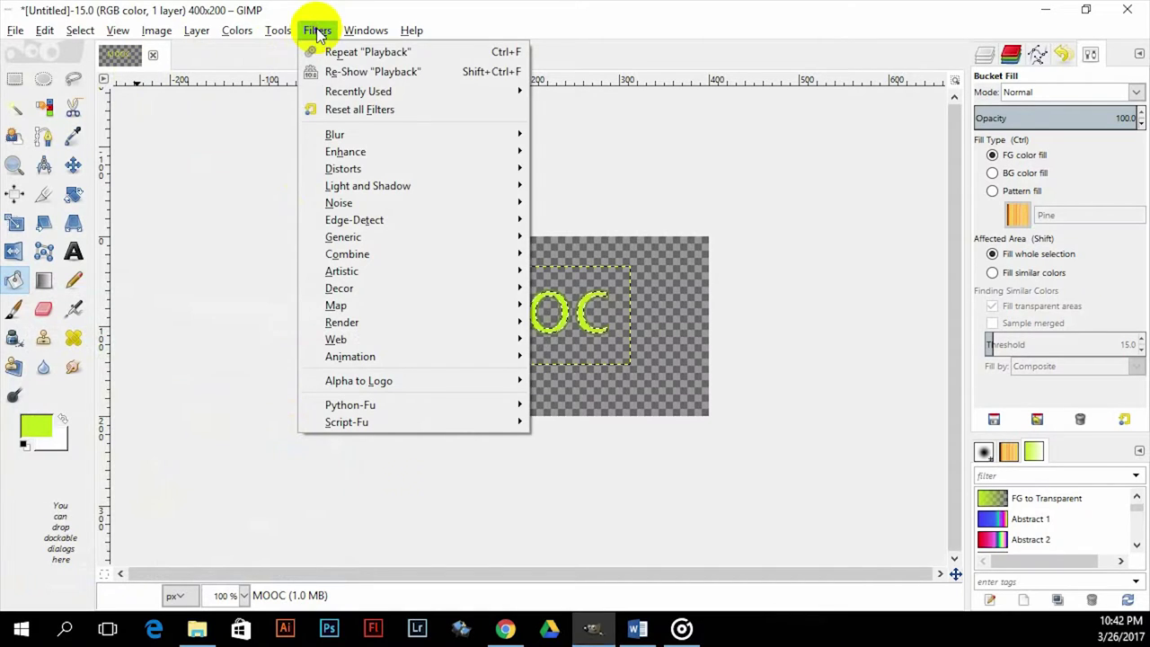
pyautogui.moveTo(410, 168)
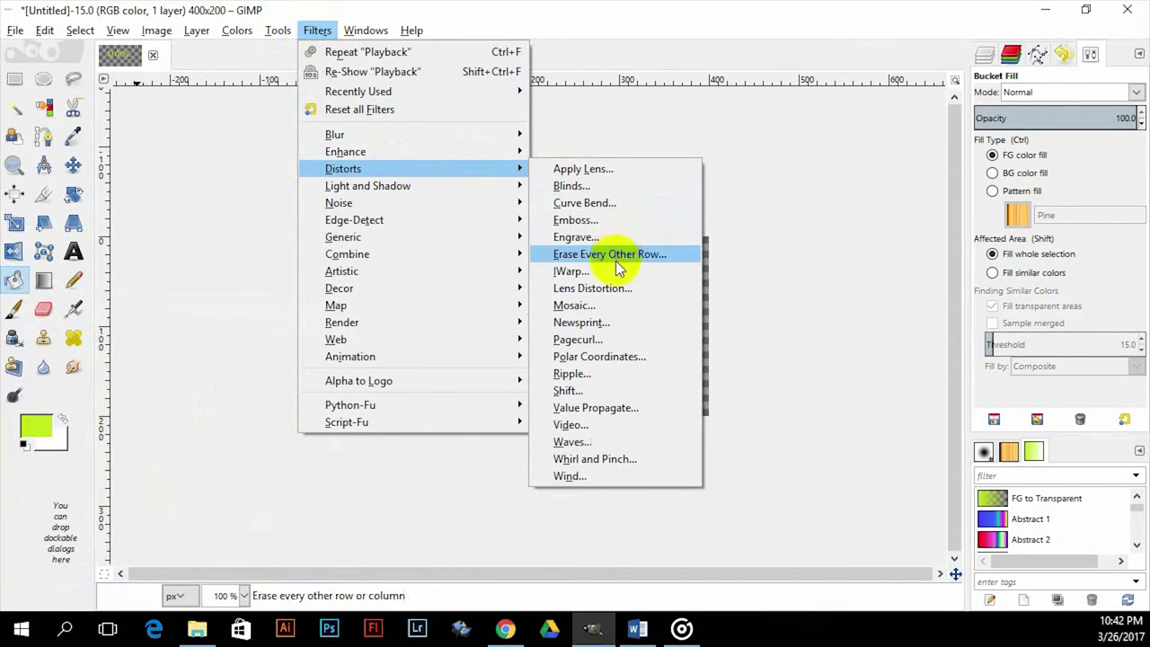
pyautogui.click(615, 306)
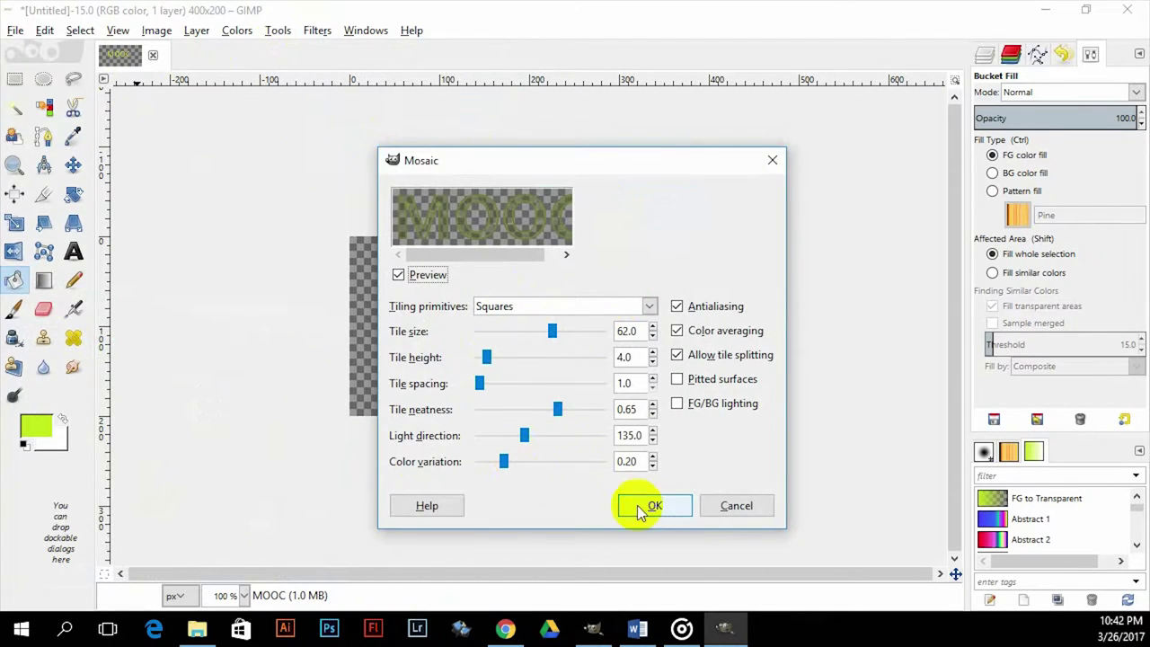
pyautogui.click(643, 508)
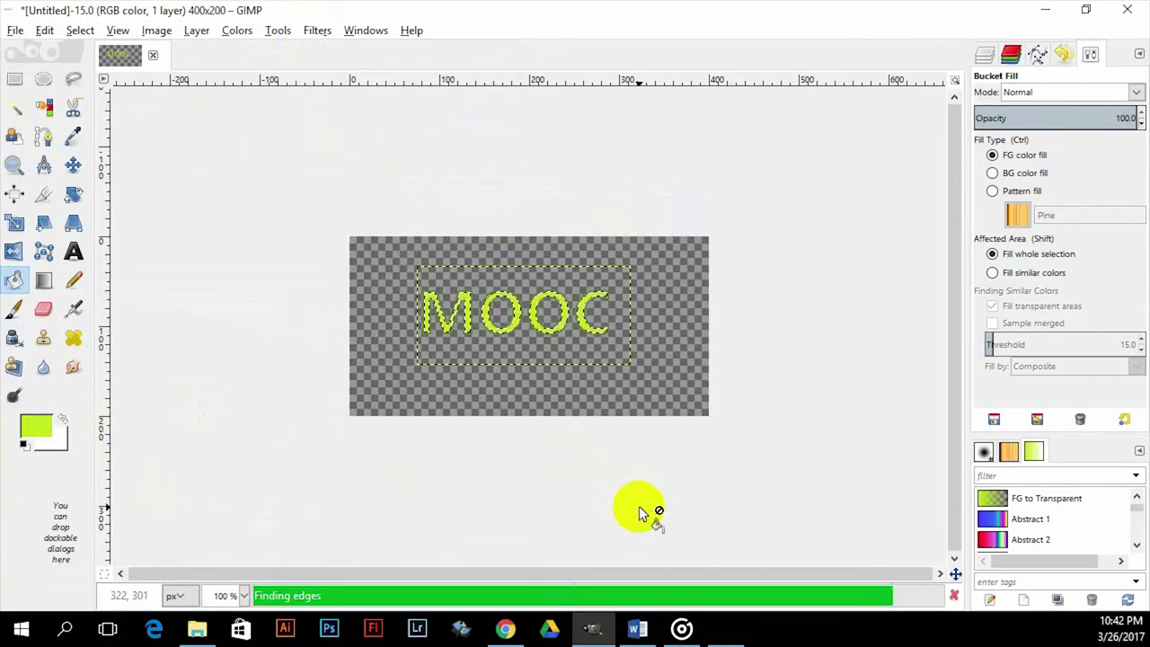
pyautogui.click(79, 31)
pyautogui.click(101, 73)
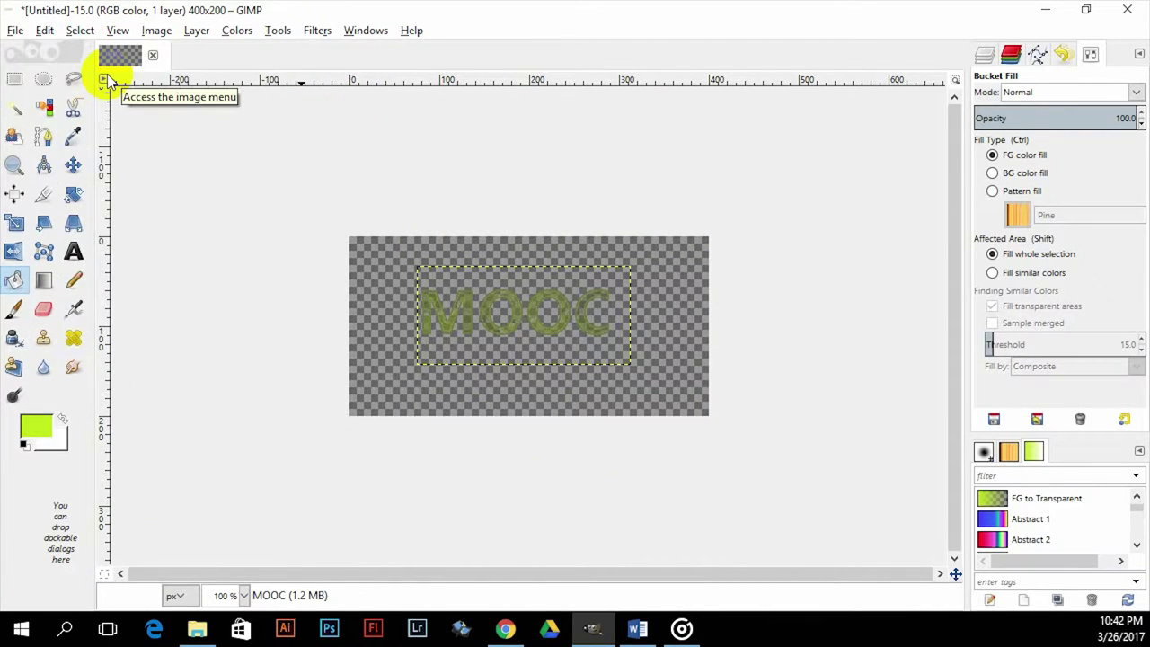
# - Start the IWarp distortion on the MOOC layer with the Grow deform mode
pyautogui.click(315, 31)
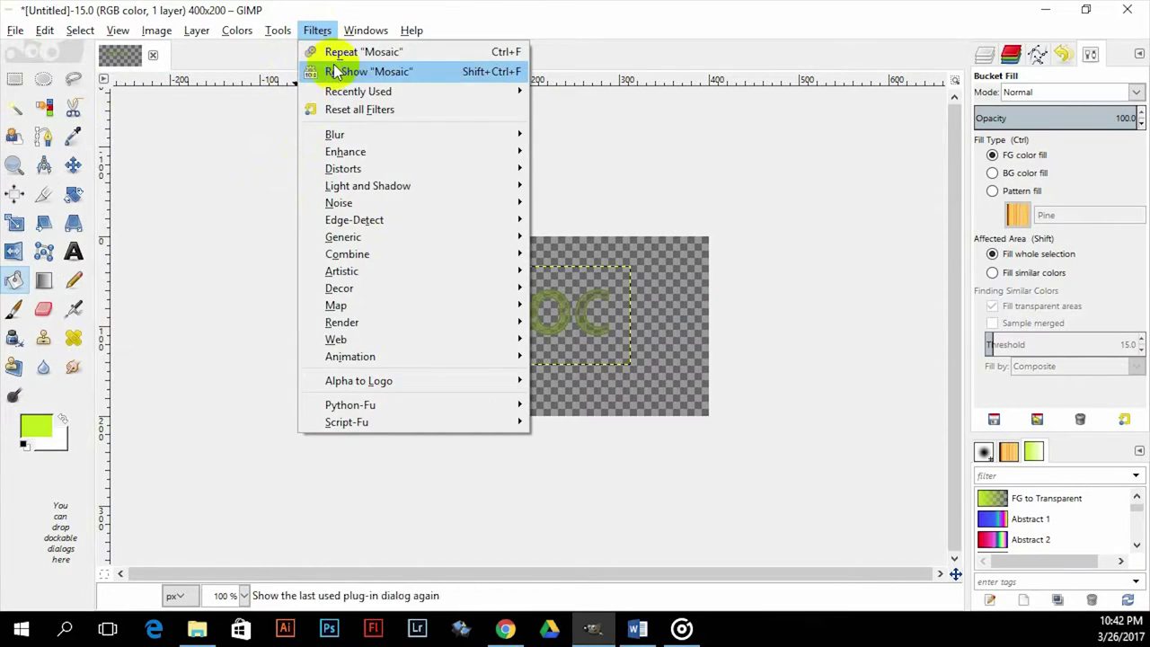
pyautogui.moveTo(427, 171)
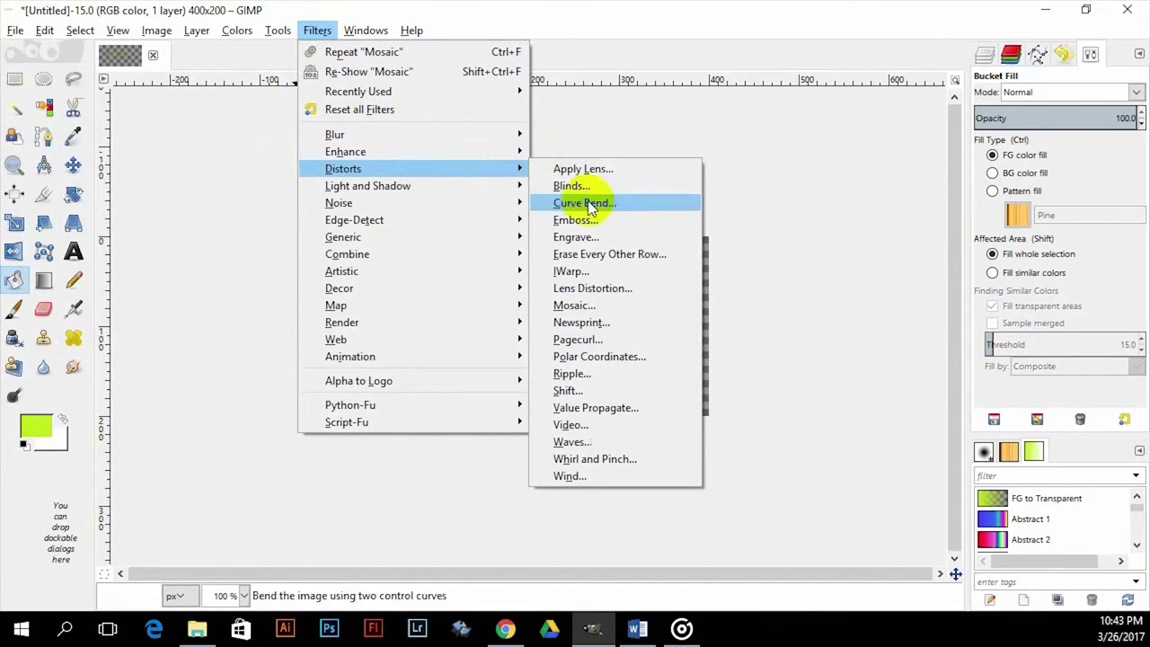
pyautogui.click(591, 269)
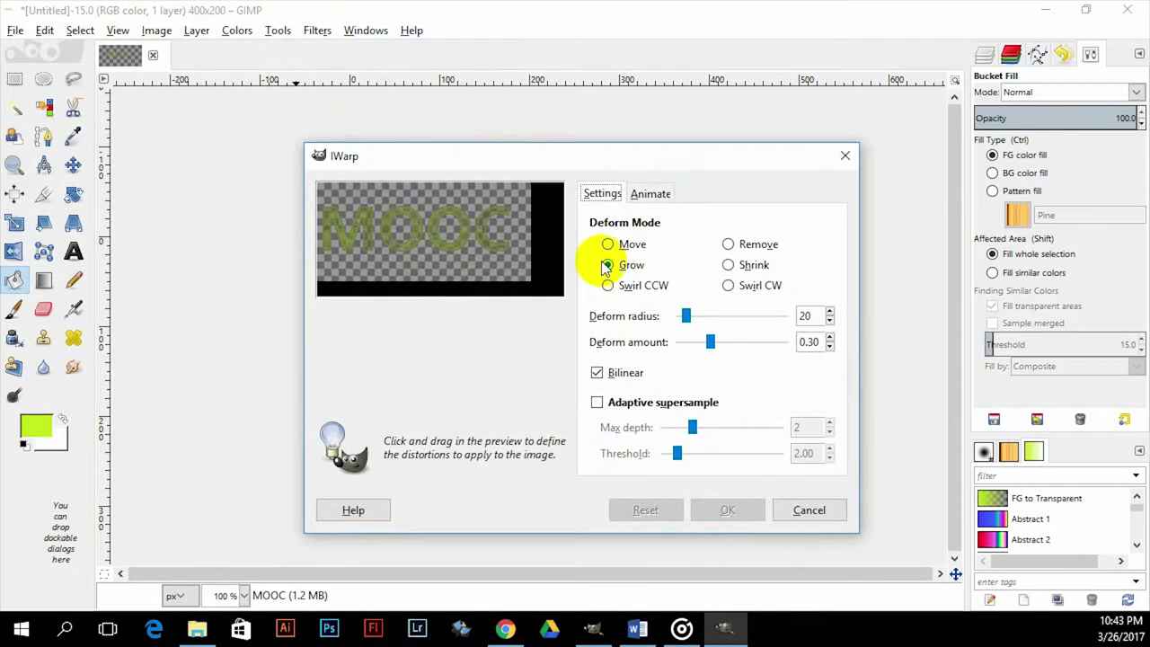
pyautogui.click(611, 267)
# - Enable IWarp animation with 5 frames, brush the Grow distortion across the MOOC letters in the preview, and apply it
pyautogui.click(645, 196)
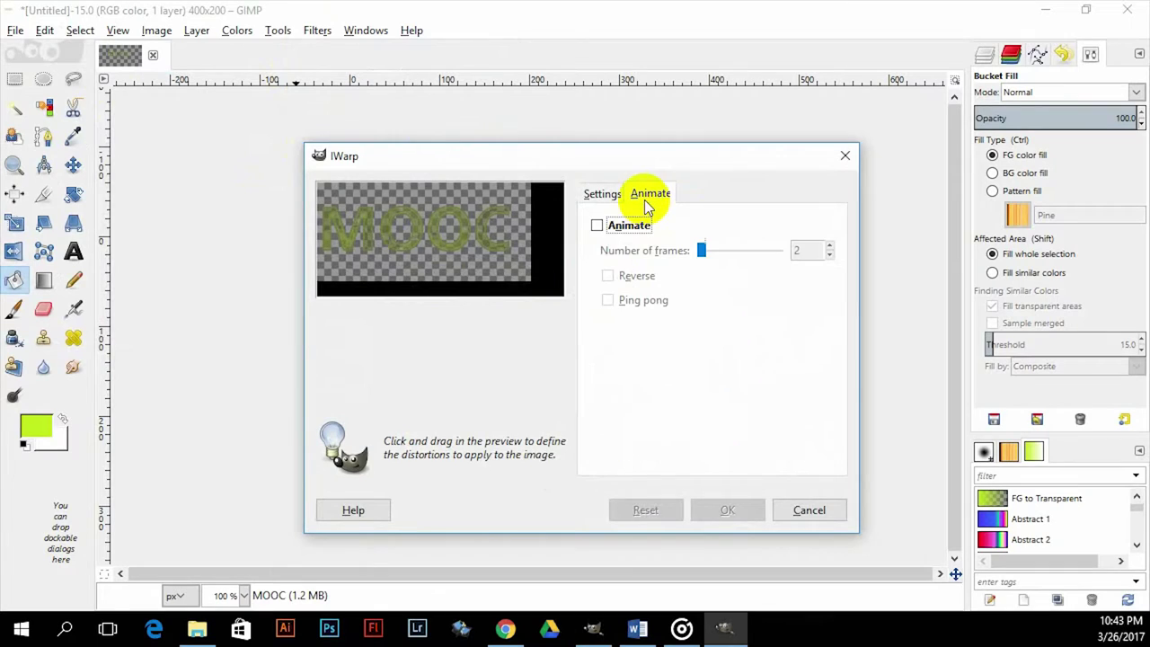
pyautogui.click(596, 227)
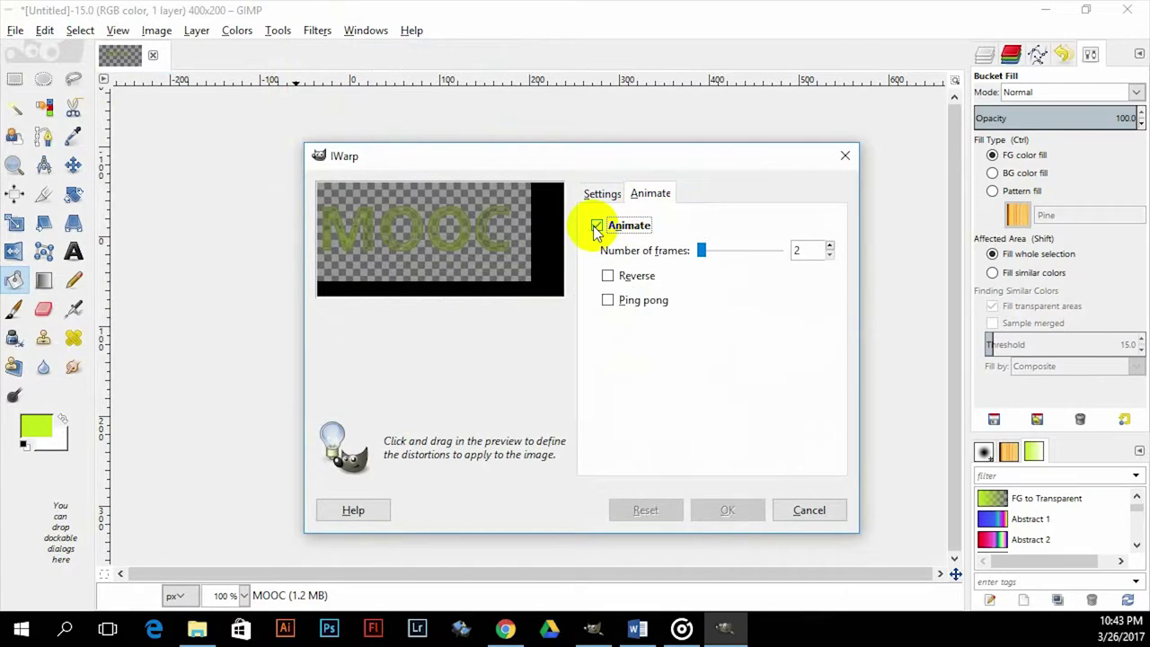
pyautogui.click(830, 247)
pyautogui.click(831, 246)
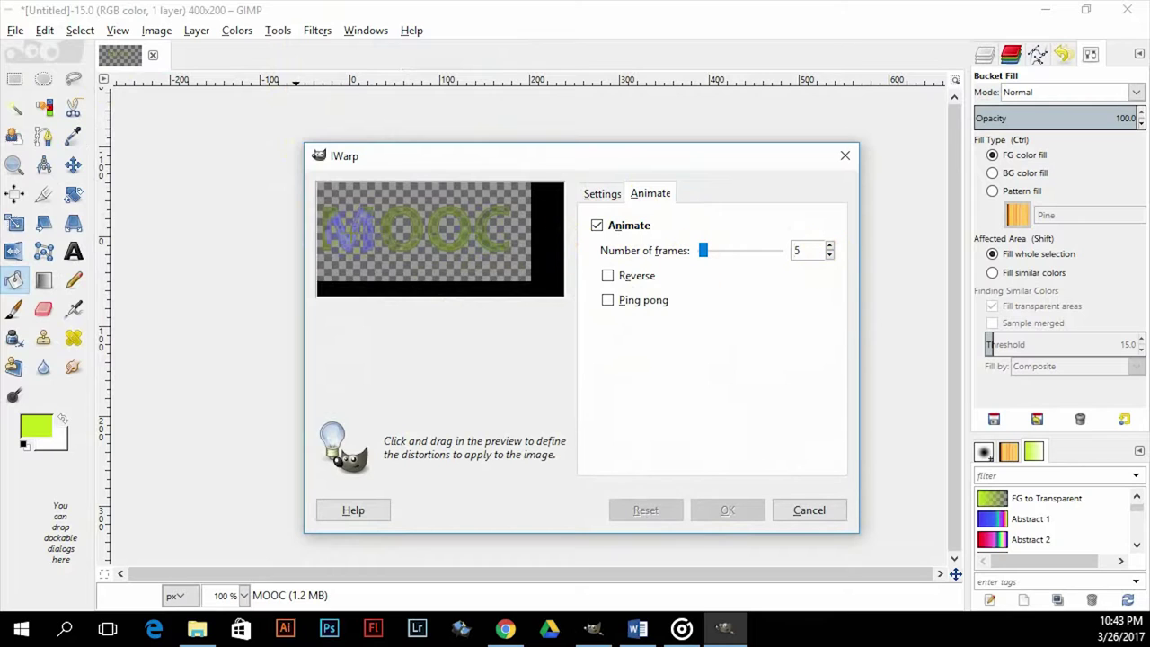
pyautogui.moveTo(369, 236)
pyautogui.mouseDown()
pyautogui.moveTo(507, 225)
pyautogui.moveTo(312, 222)
pyautogui.moveTo(511, 223)
pyautogui.mouseUp()
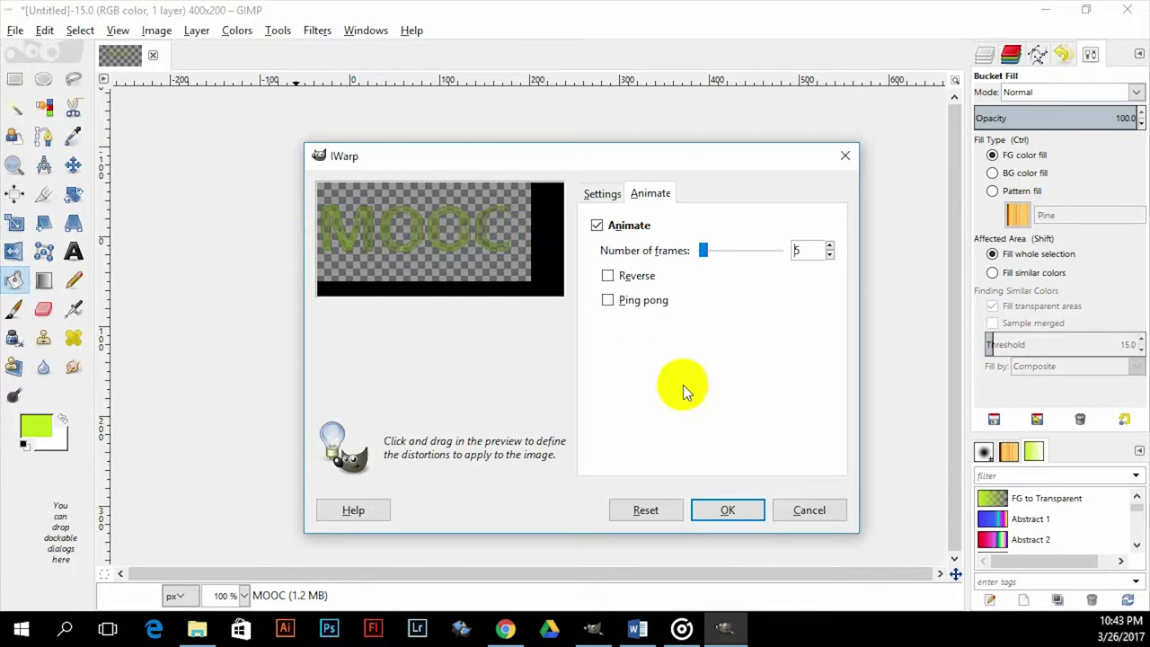
pyautogui.click(730, 510)
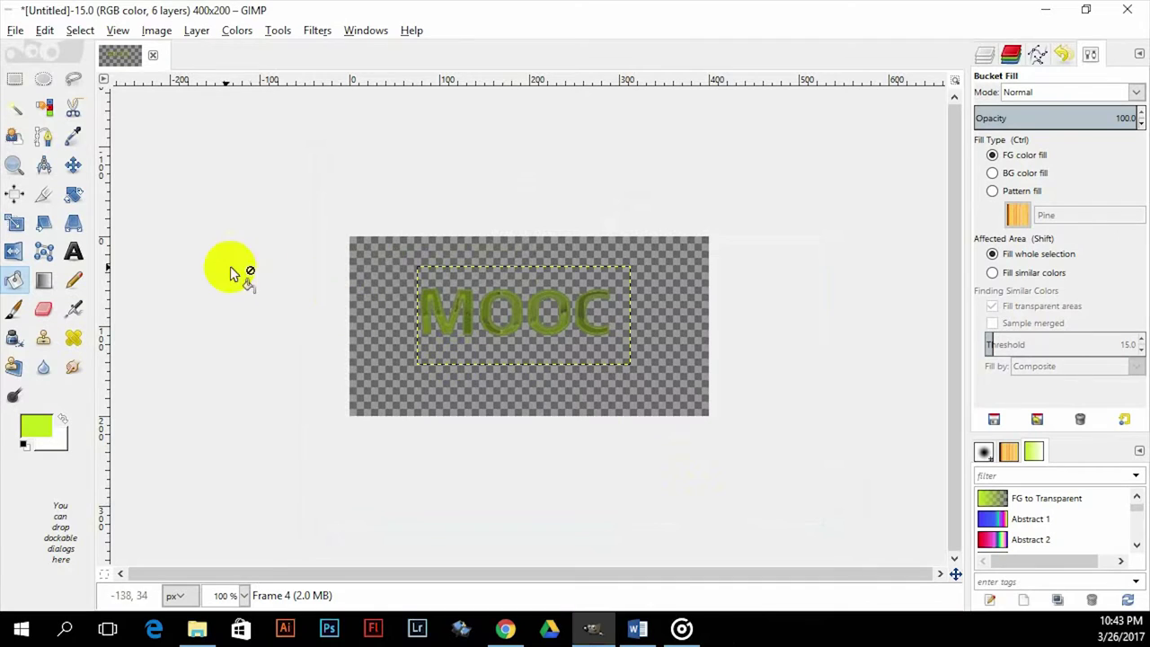
# - Show the layer list, play the warped frames in the animation playback preview, and close the preview
pyautogui.click(985, 55)
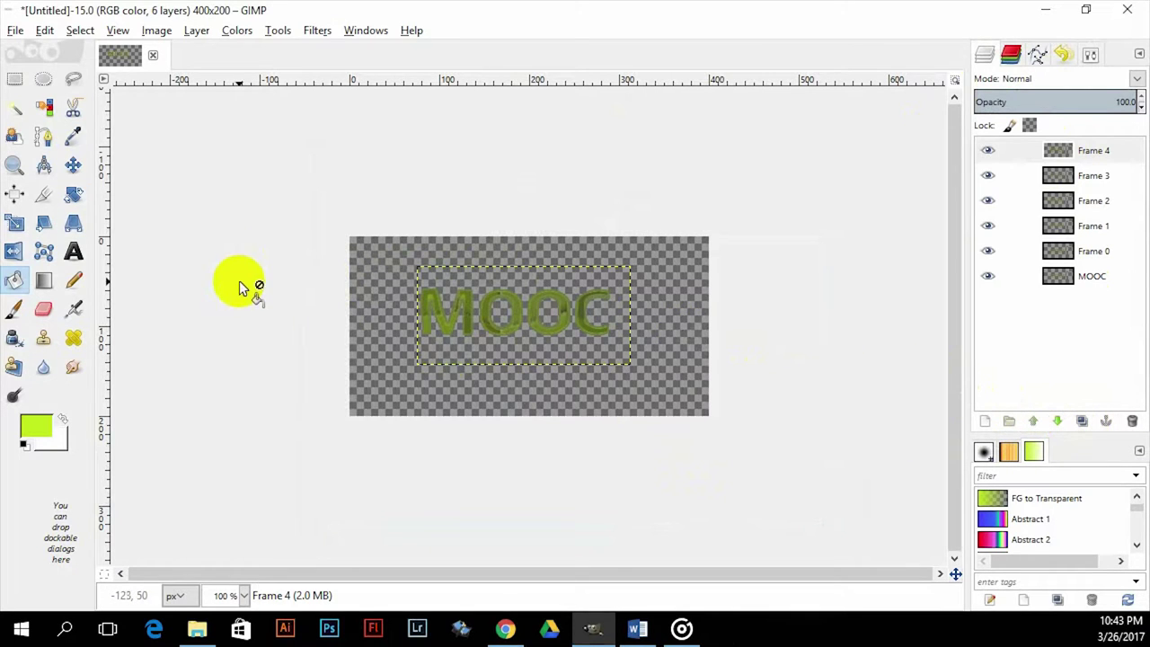
pyautogui.click(319, 33)
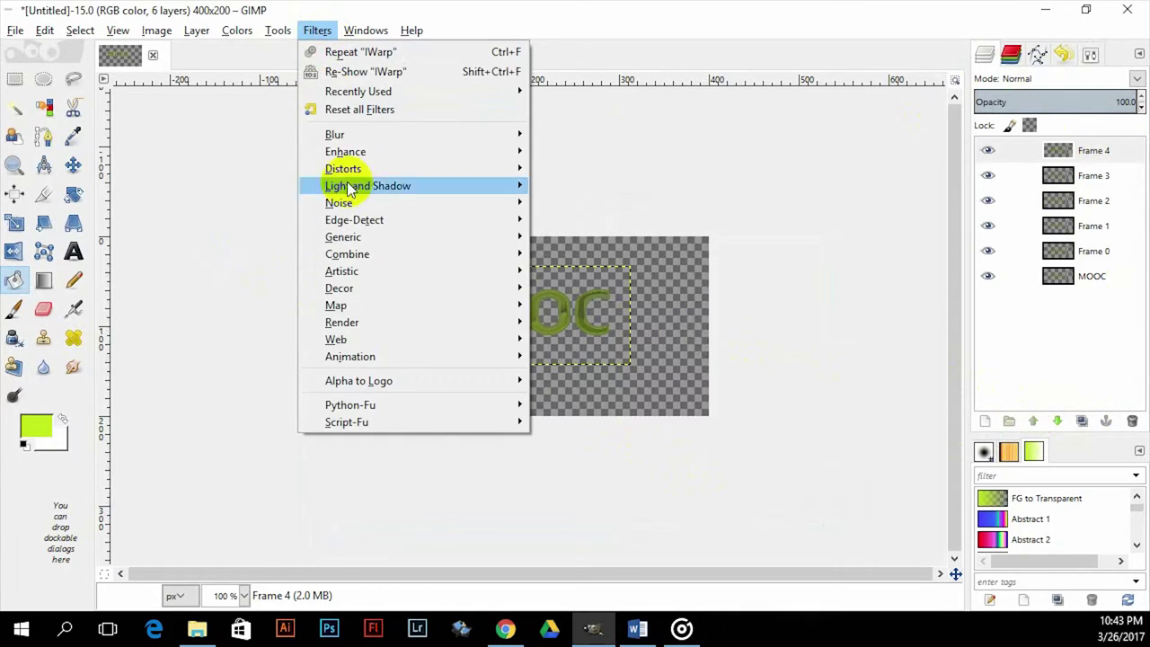
pyautogui.moveTo(458, 356)
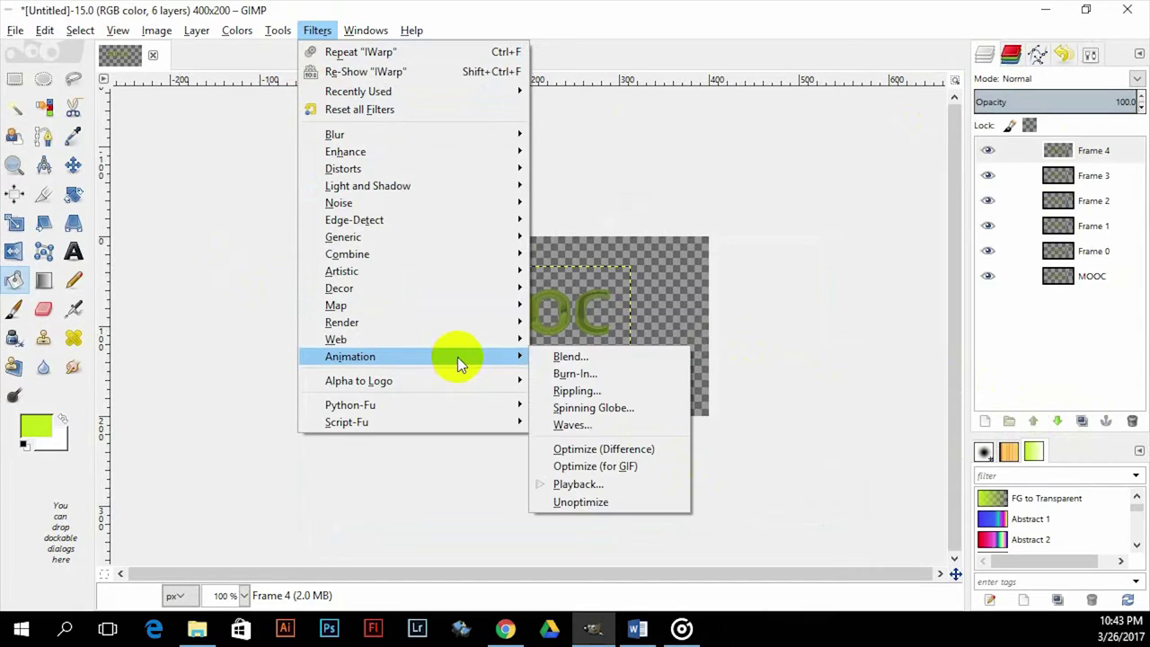
pyautogui.click(590, 485)
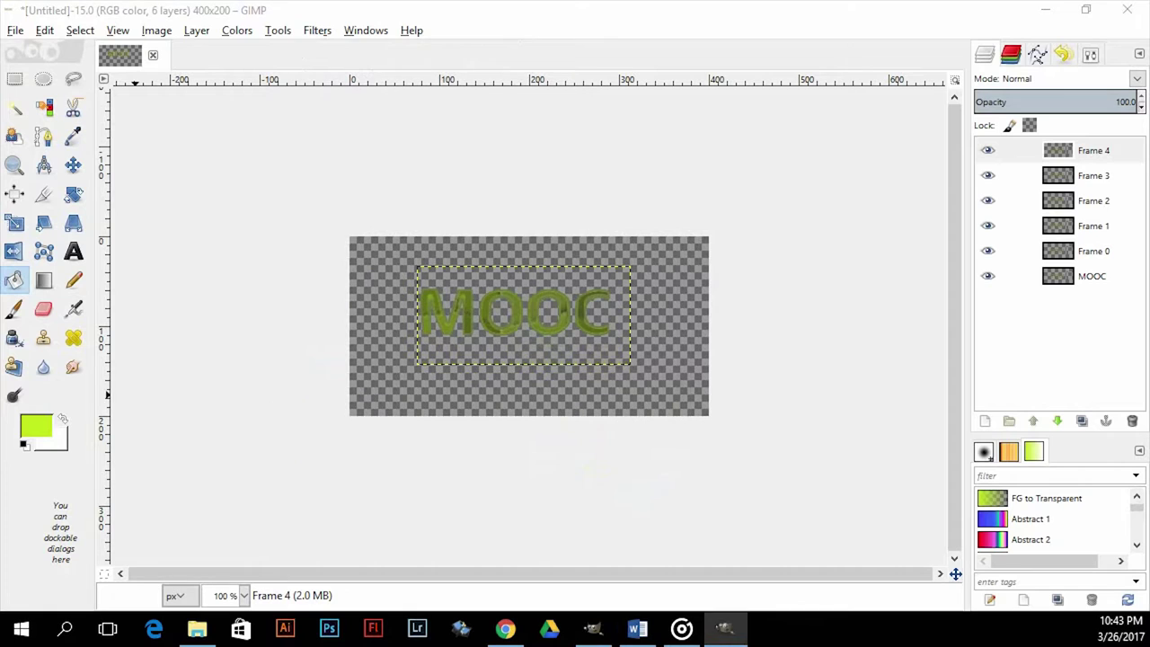
pyautogui.moveTo(451, 152); pyautogui.dragTo(533, 133)
pyautogui.click(366, 173)
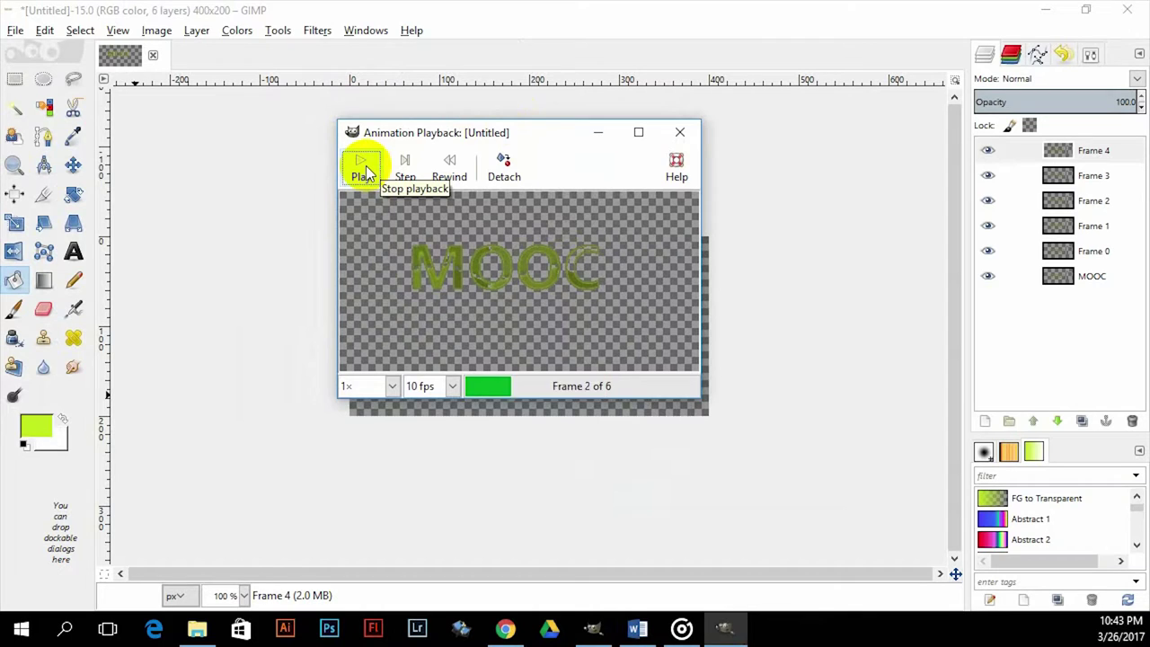
pyautogui.click(680, 132)
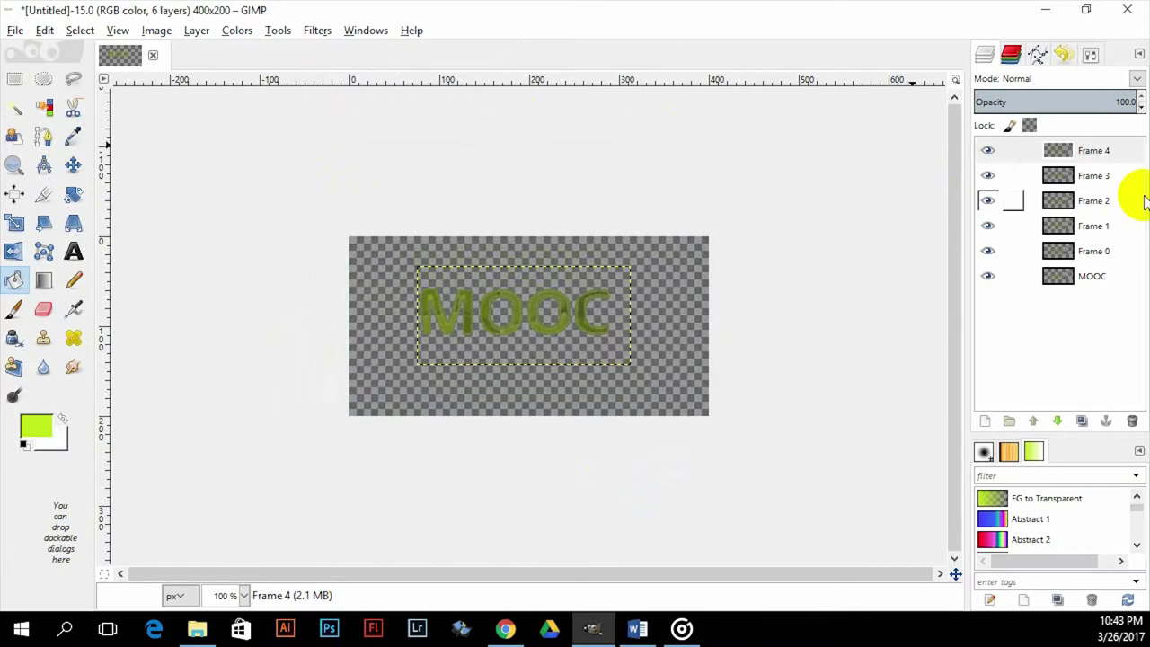
# - Apply Lighting Effects to the Frame 4 layer with bump mapping enabled and Frame 0 as the bumpmap image
pyautogui.click(1096, 150)
pyautogui.click(314, 33)
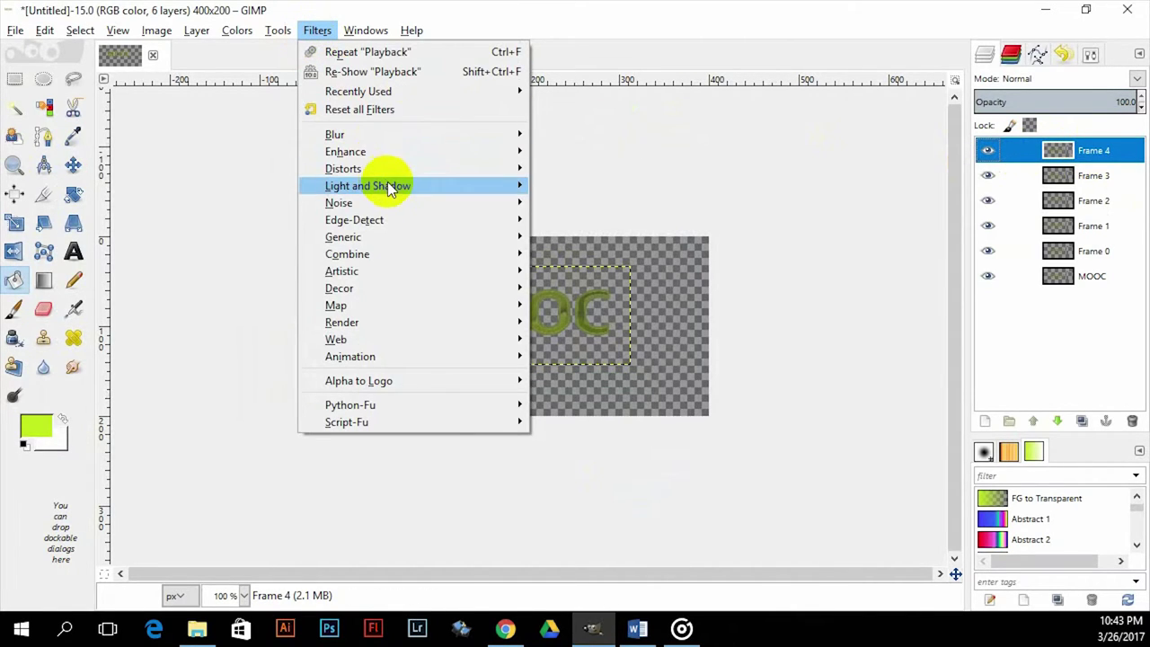
pyautogui.moveTo(387, 185)
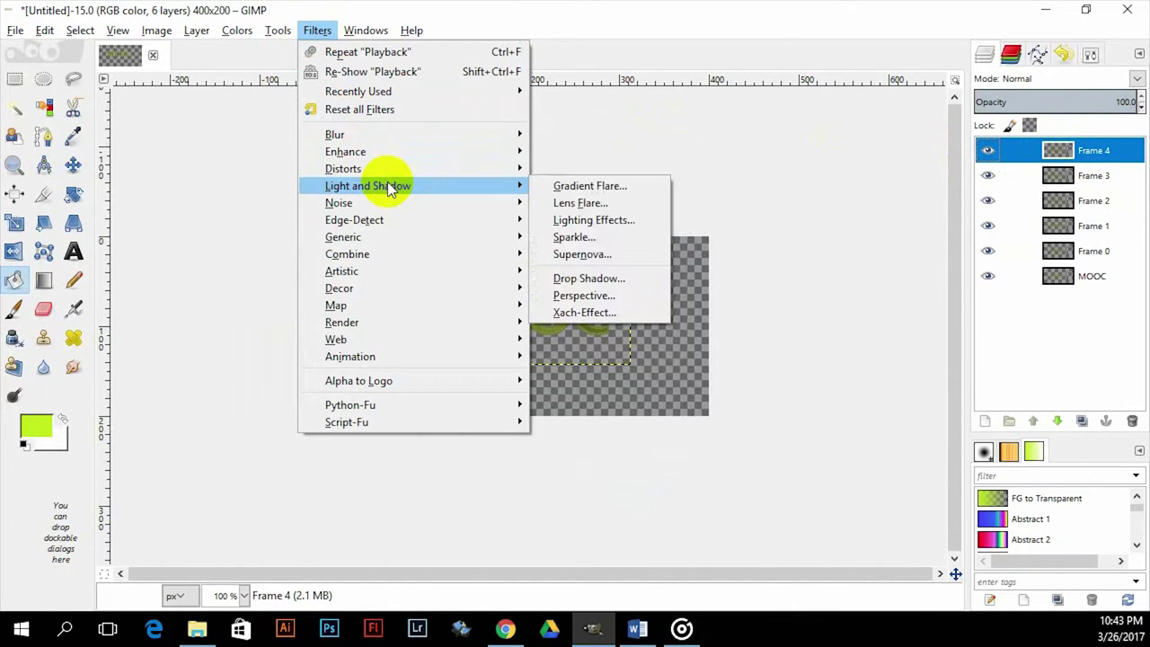
pyautogui.click(593, 220)
pyautogui.moveTo(595, 190); pyautogui.dragTo(567, 163)
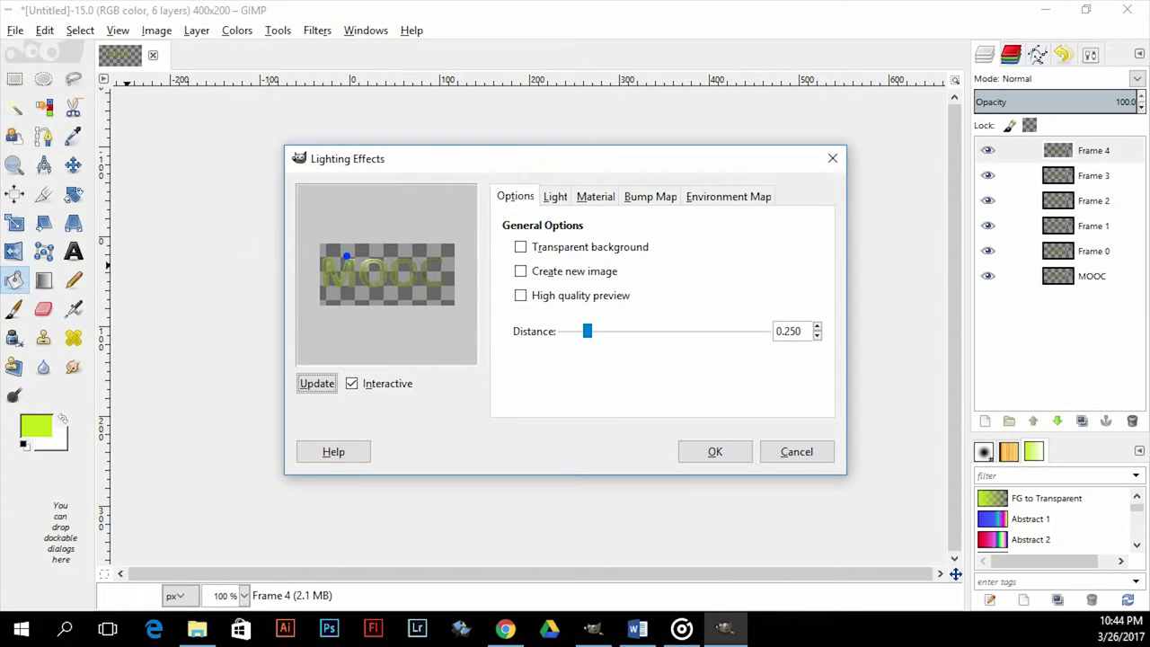
pyautogui.click(652, 202)
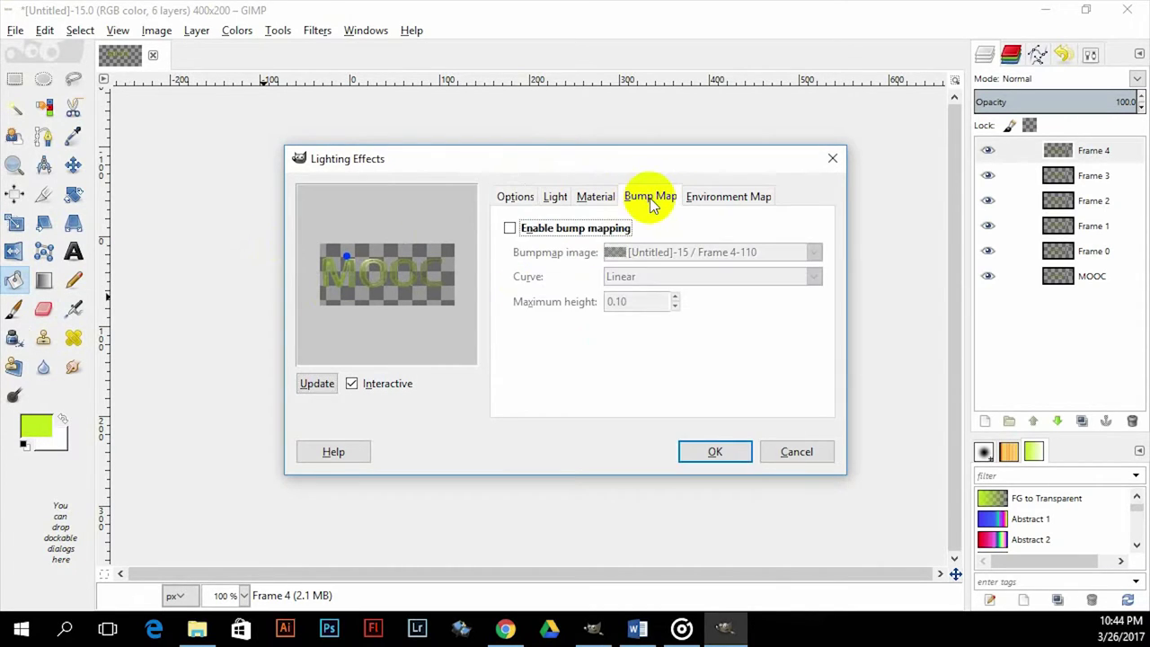
pyautogui.click(508, 231)
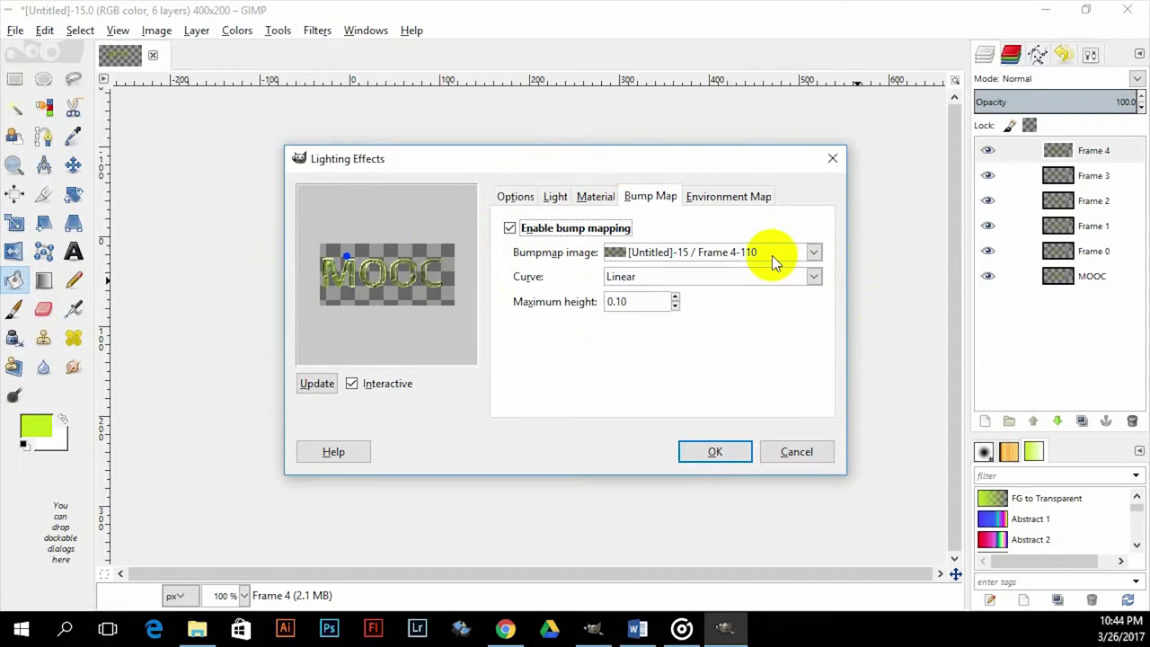
pyautogui.click(815, 255)
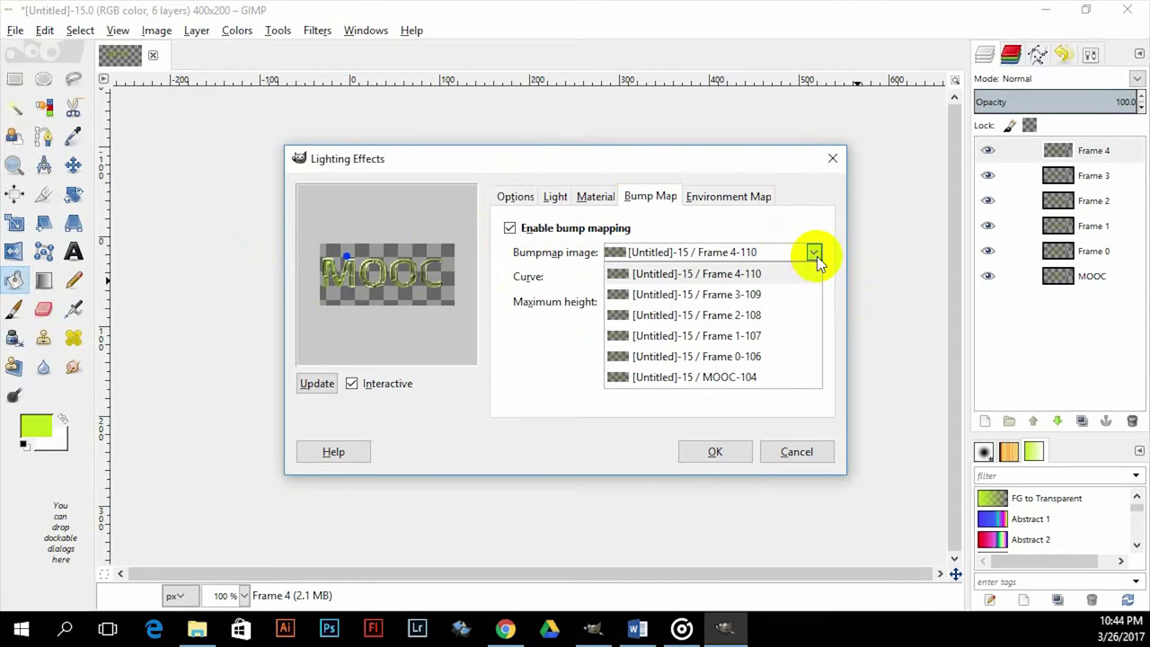
pyautogui.click(745, 356)
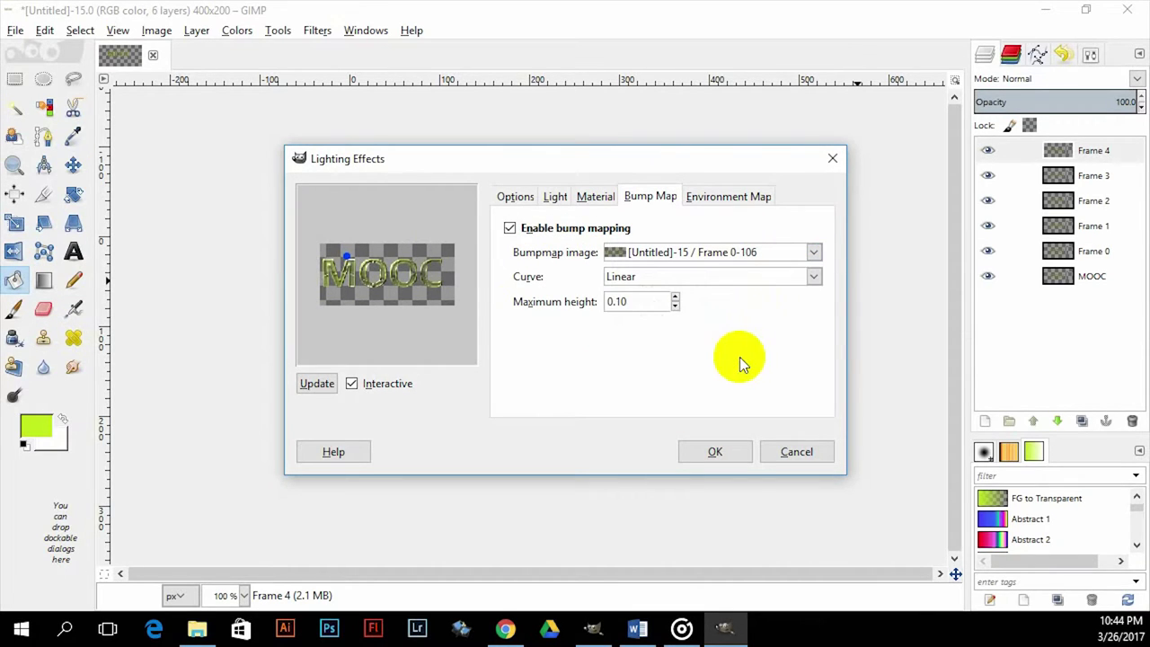
pyautogui.click(723, 451)
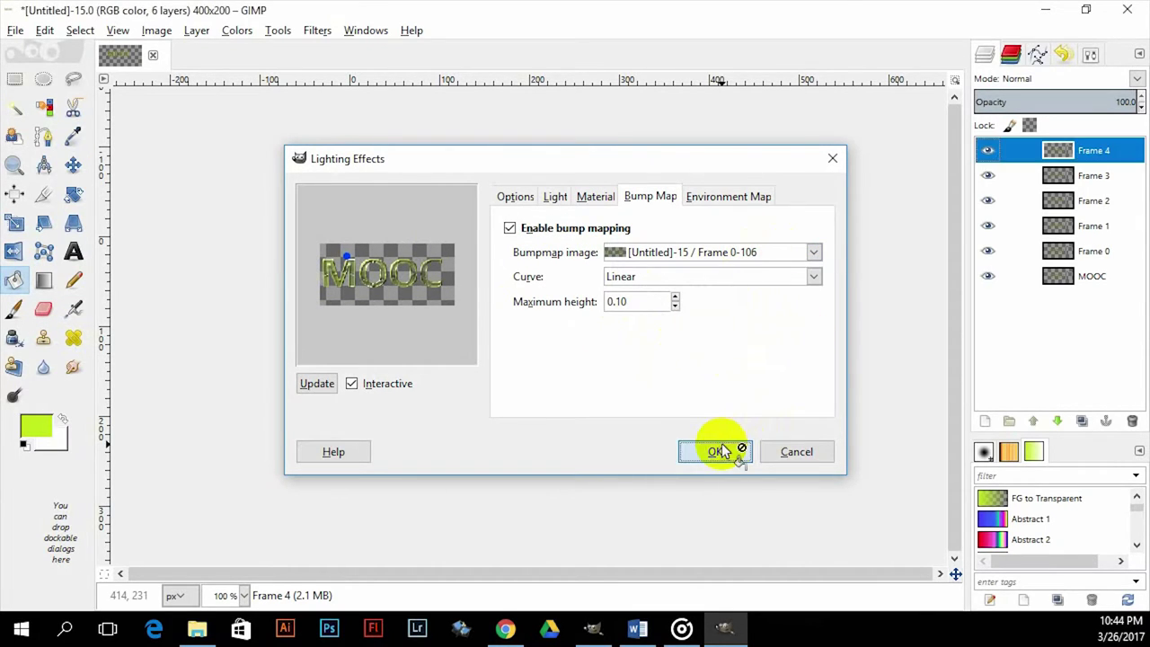
pyautogui.rightClick(1070, 310)
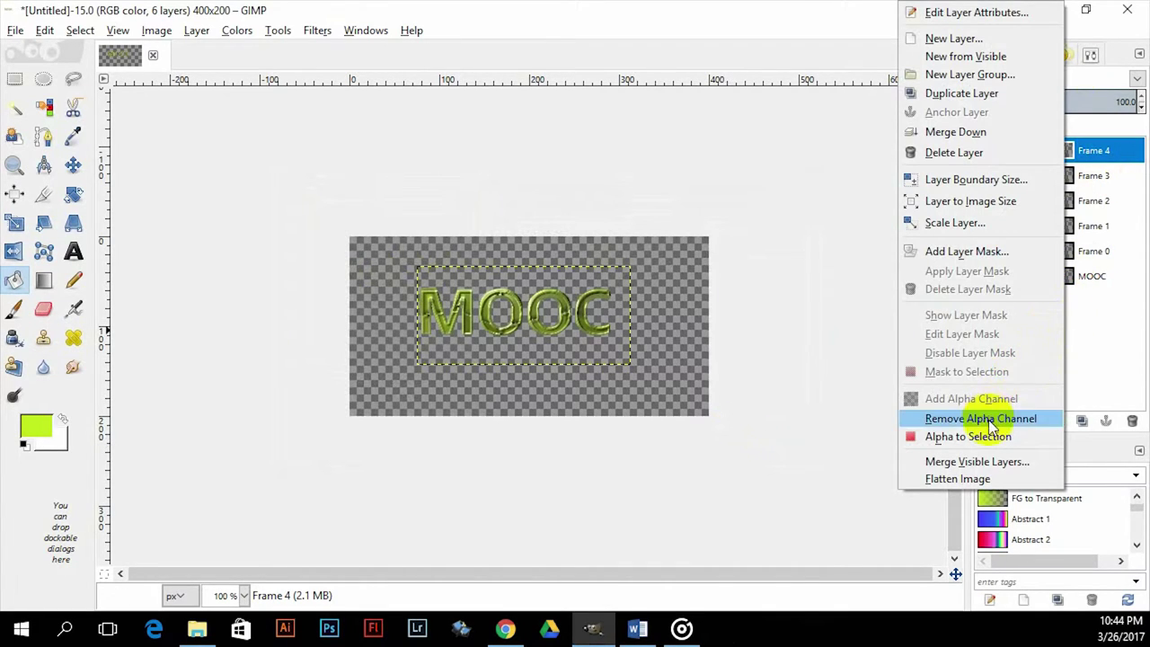
pyautogui.click(846, 269)
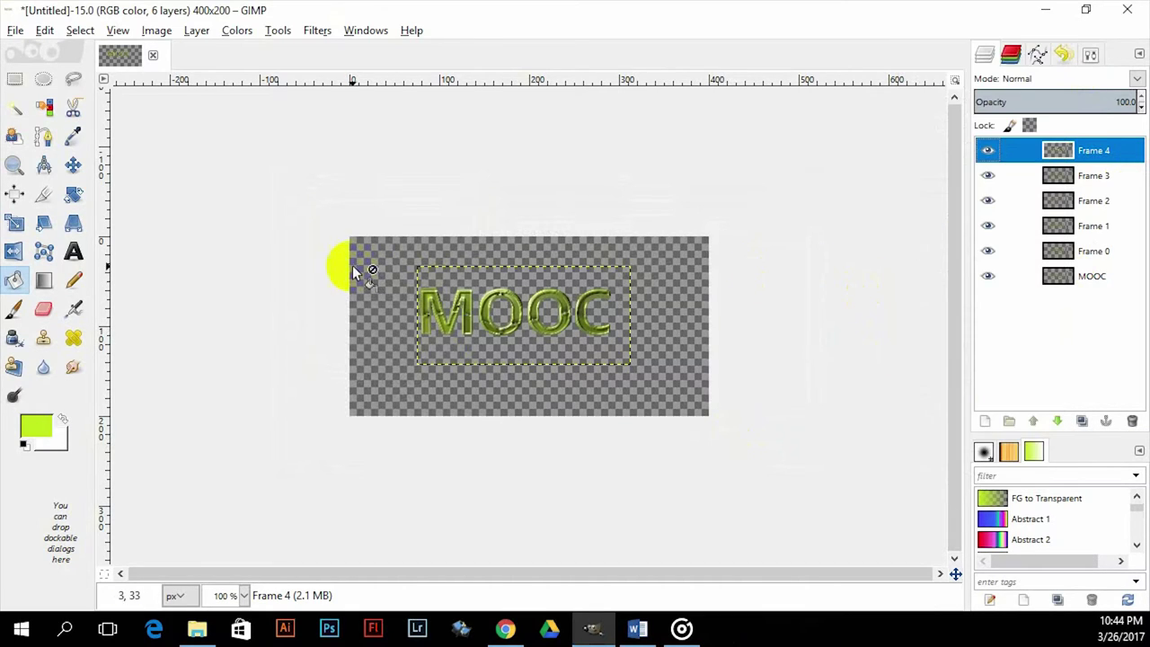
# - Play the animation preview again to check the frames with the lighting effect, and close the preview
pyautogui.click(315, 30)
pyautogui.moveTo(453, 364)
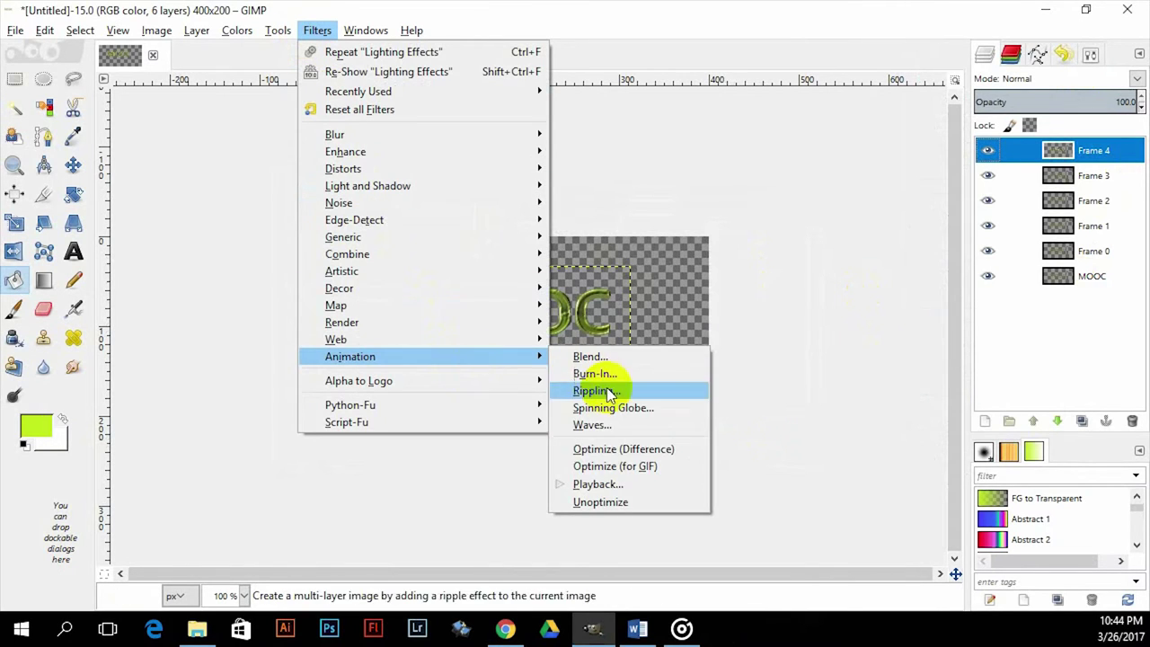
pyautogui.click(596, 484)
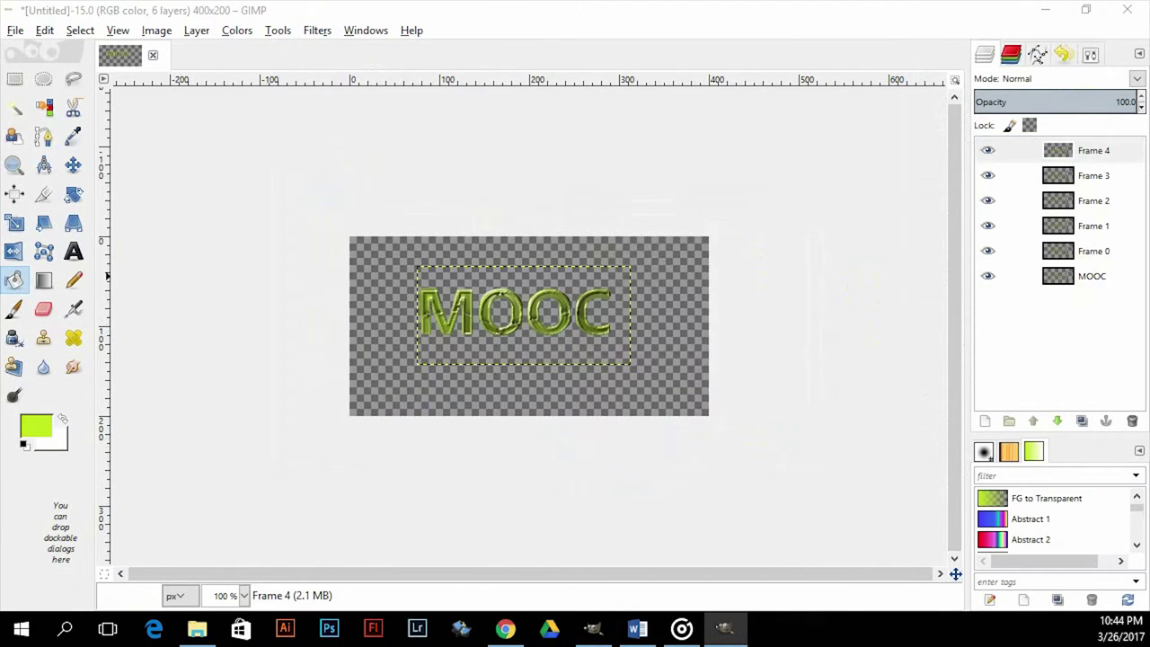
pyautogui.moveTo(410, 97); pyautogui.dragTo(586, 175)
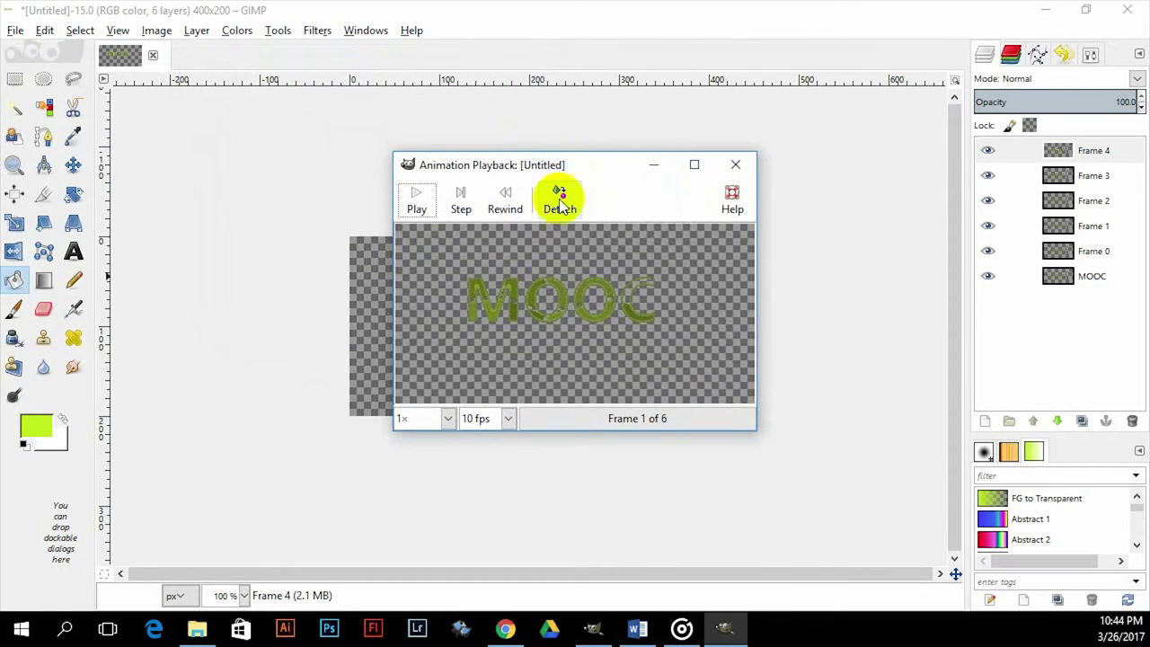
pyautogui.click(417, 199)
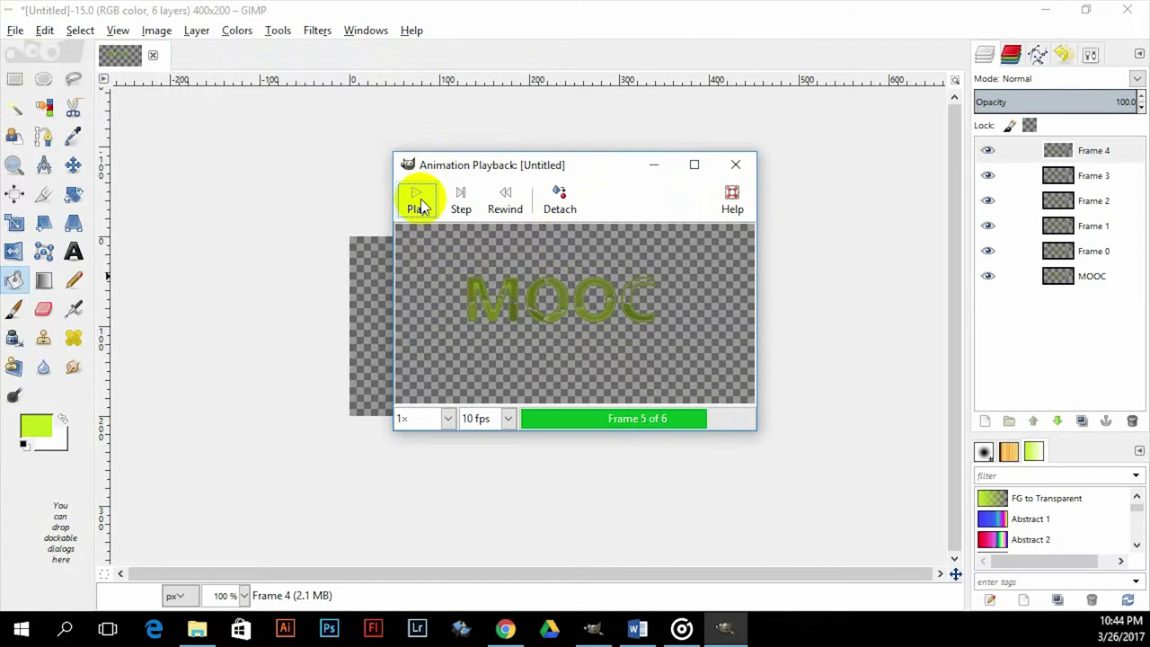
pyautogui.click(739, 165)
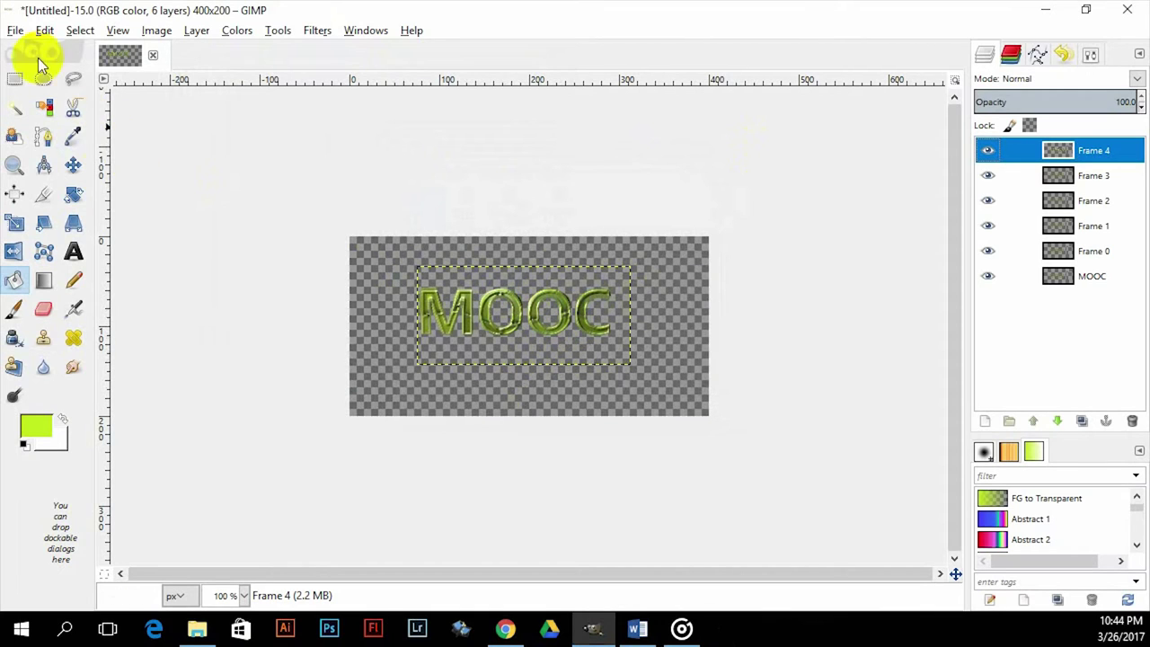
# - Export the image to the Documents folder as mooc.gif, saved as an animation
pyautogui.click(15, 31)
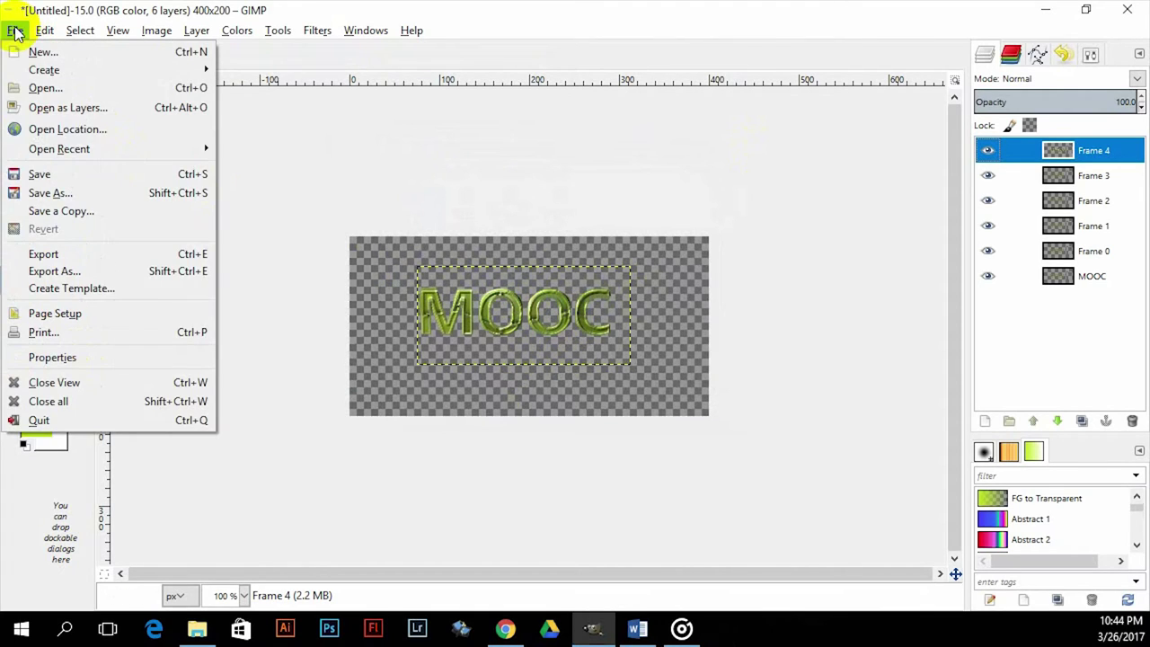
pyautogui.click(122, 255)
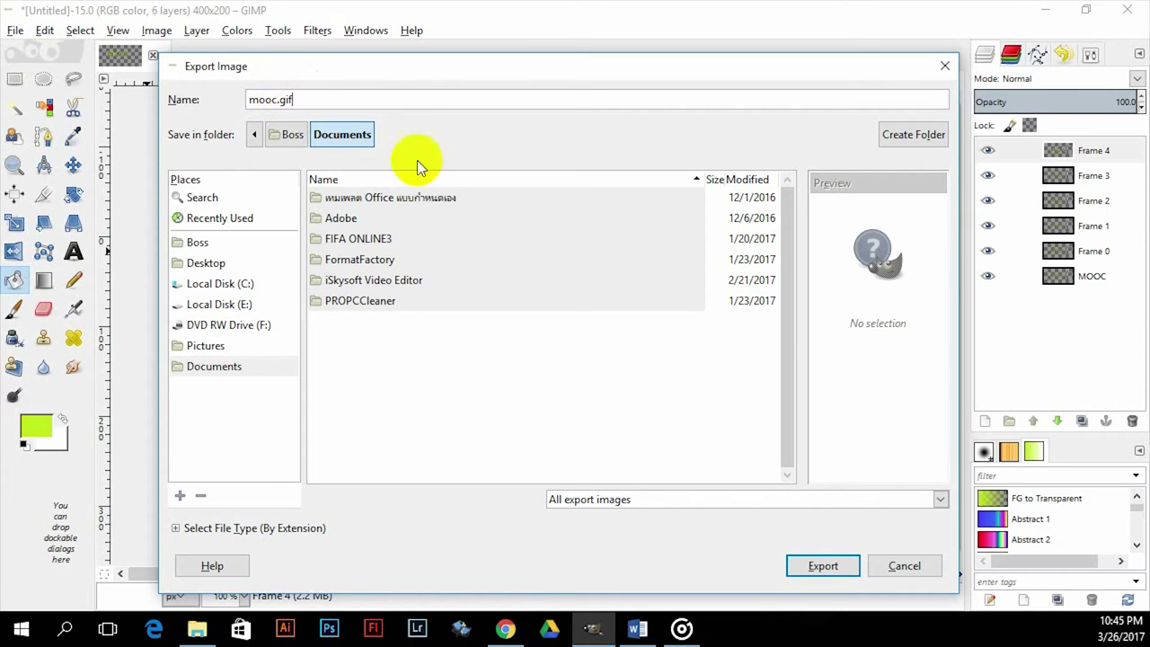
pyautogui.click(825, 567)
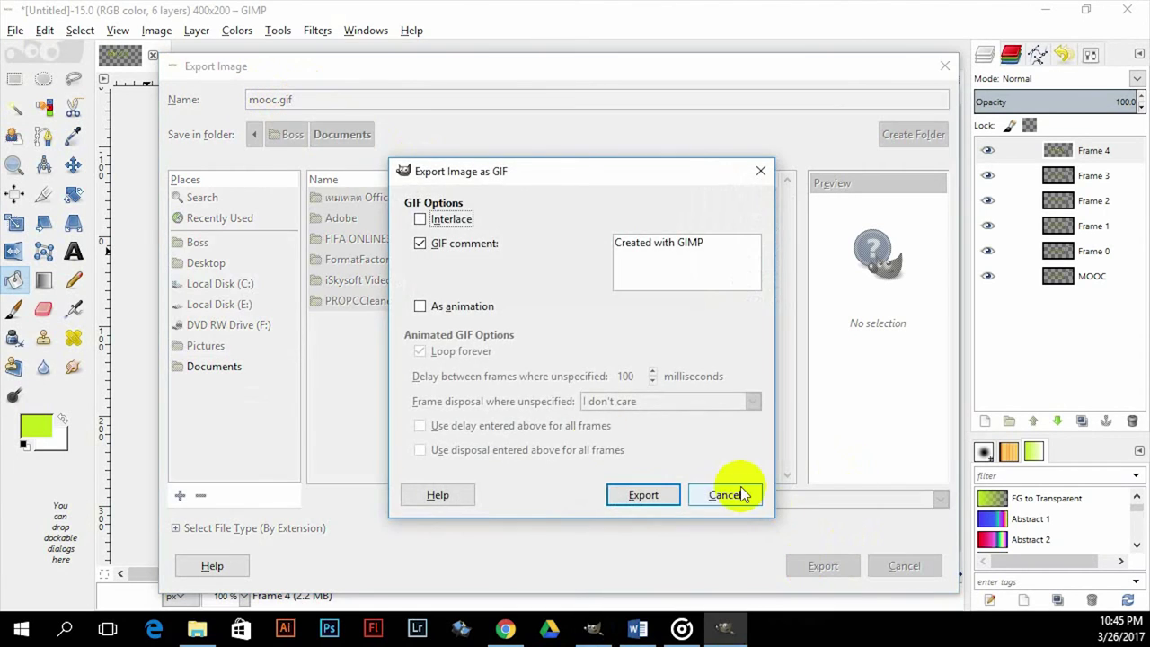
pyautogui.click(422, 308)
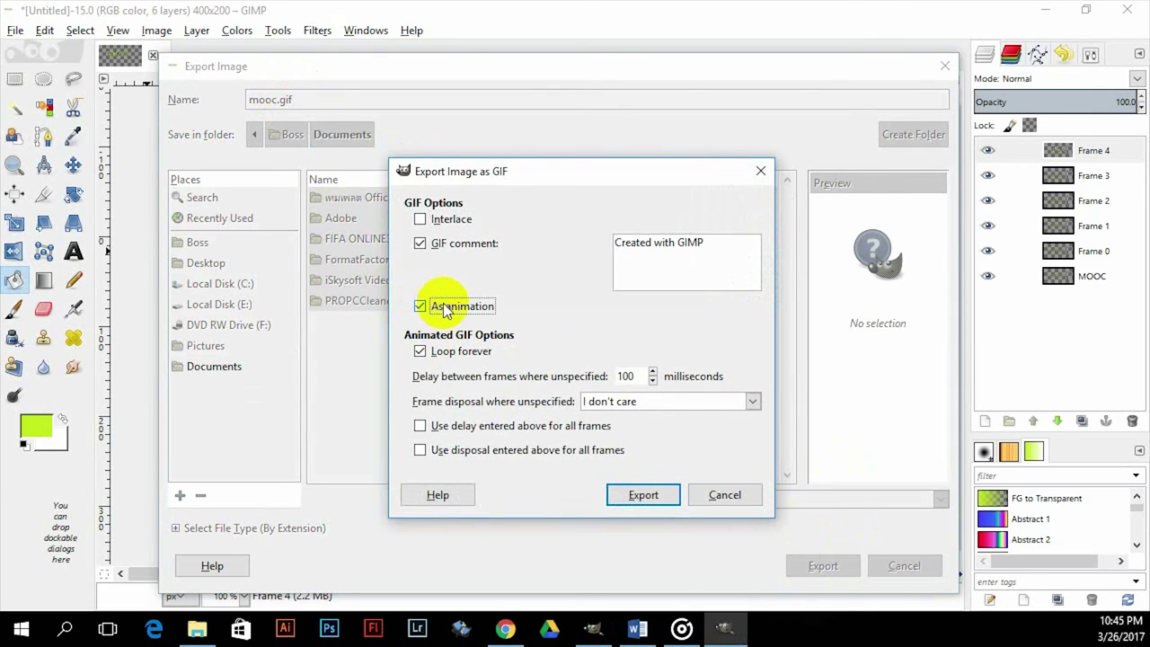
pyautogui.click(640, 494)
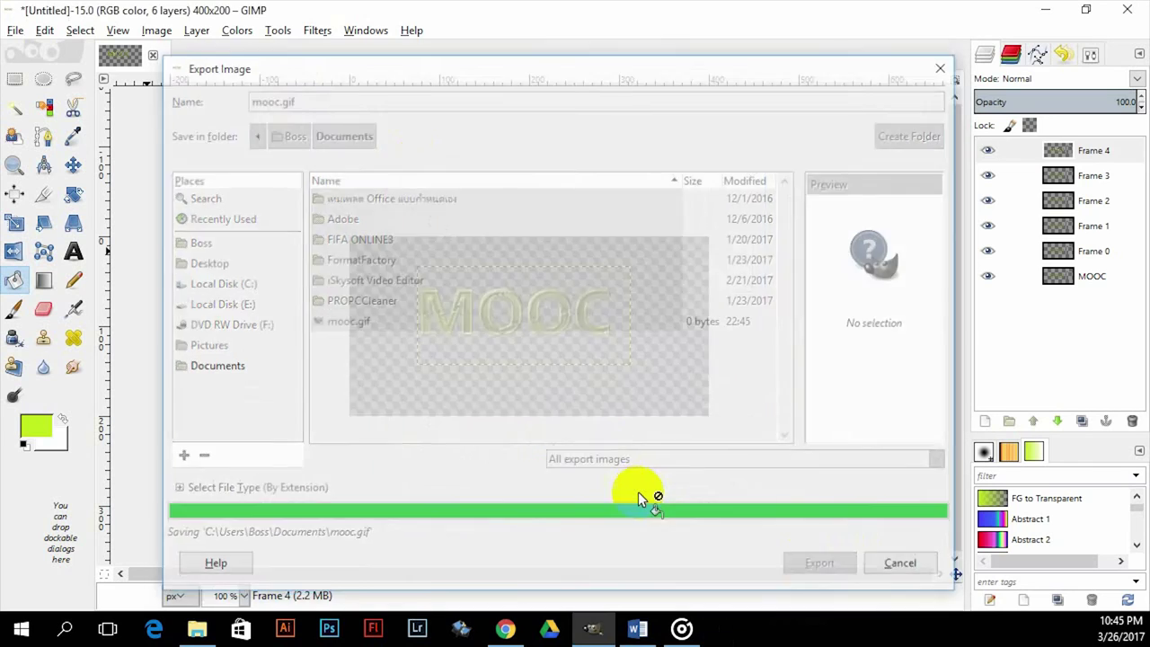